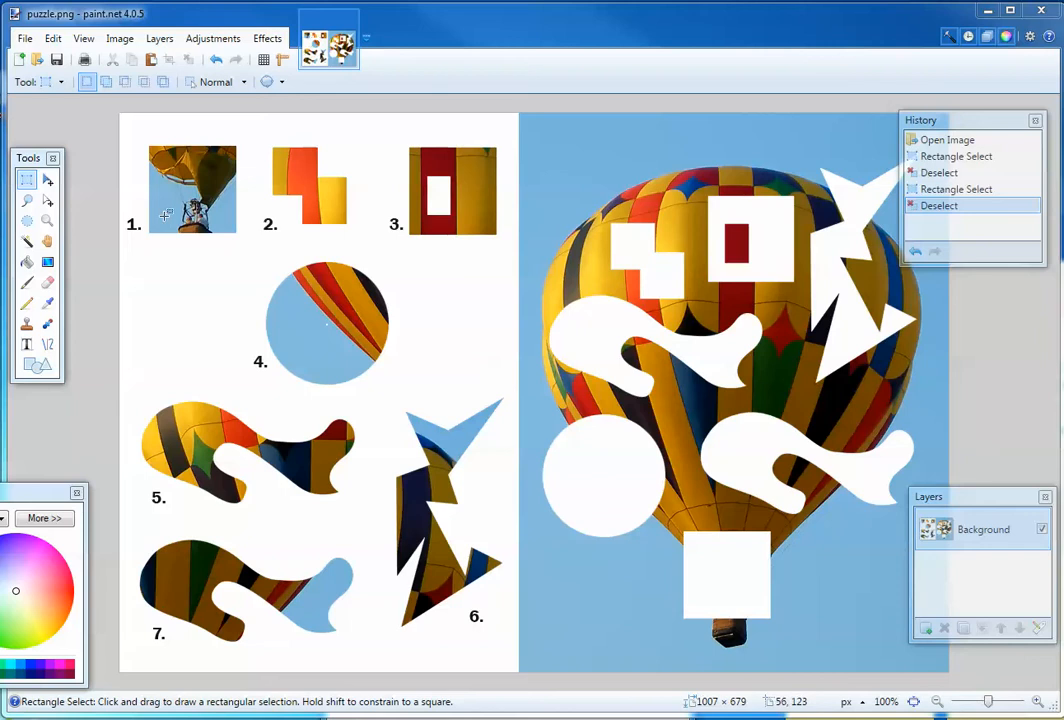
{"action": "left_click_drag", "start_coordinate": [27, 165], "coordinate": [57, 162]}
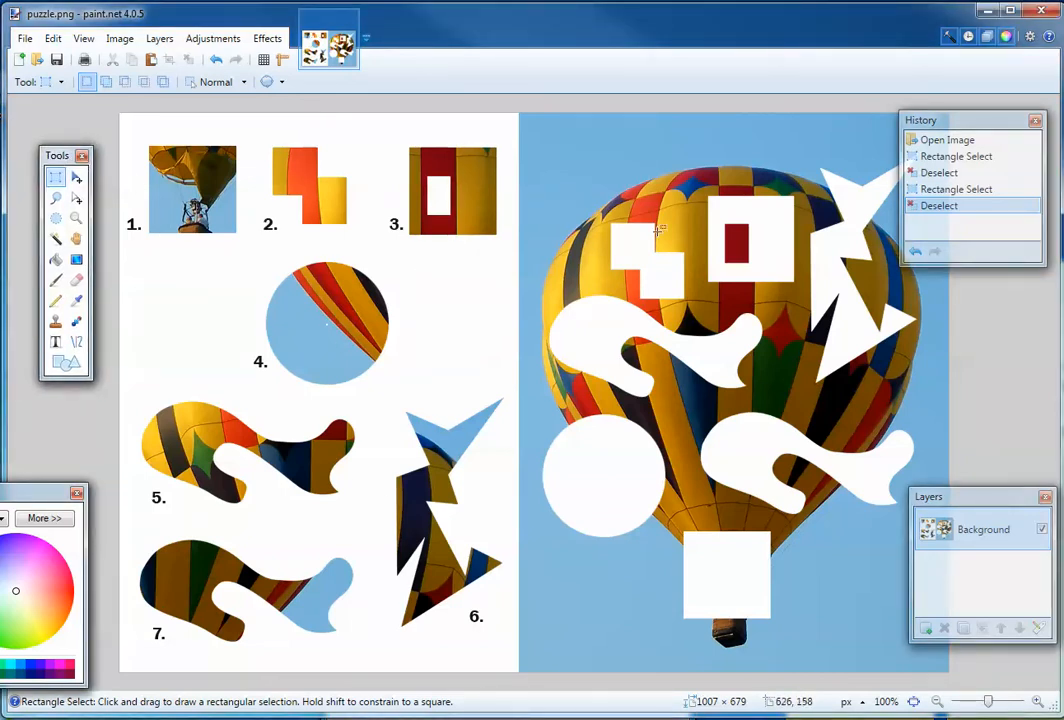
{"action": "left_click", "coordinate": [57, 202]}
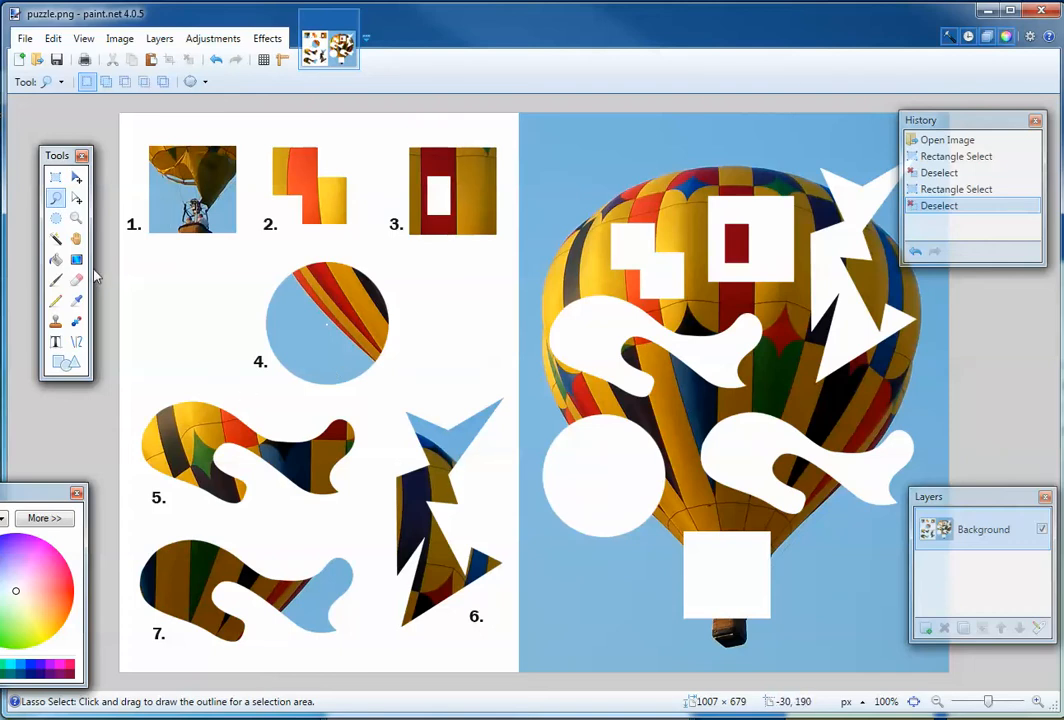
{"action": "left_click", "coordinate": [56, 219]}
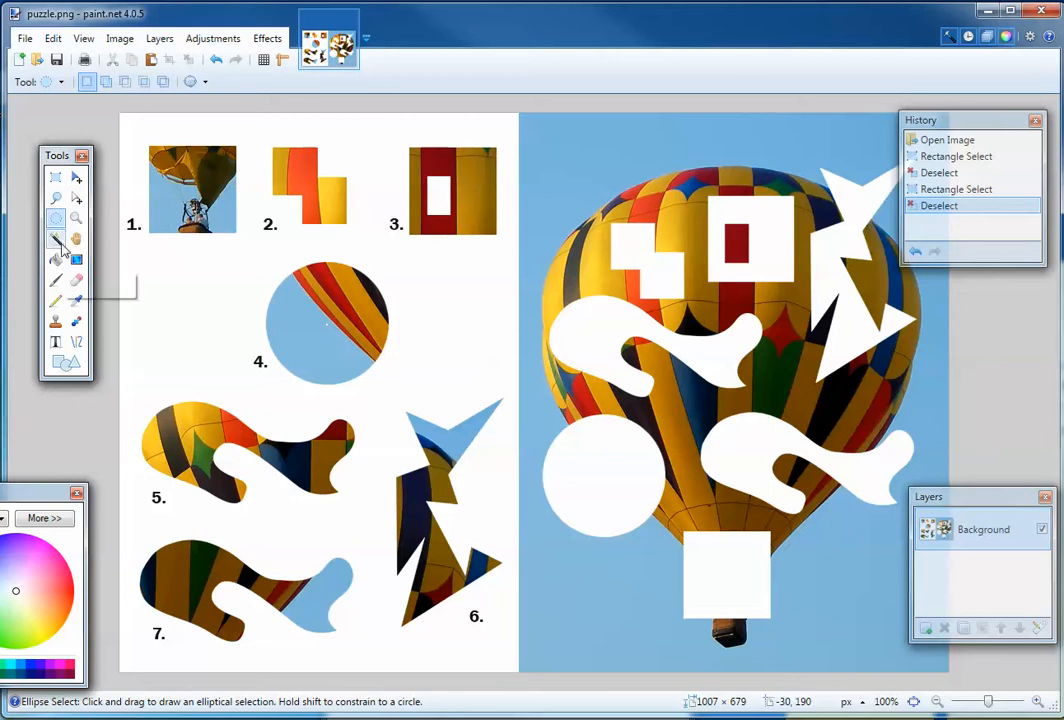
Try a Magic Wand selection at 50% tolerance on the sky in piece 1, and clear it.
{"action": "left_click", "coordinate": [57, 240]}
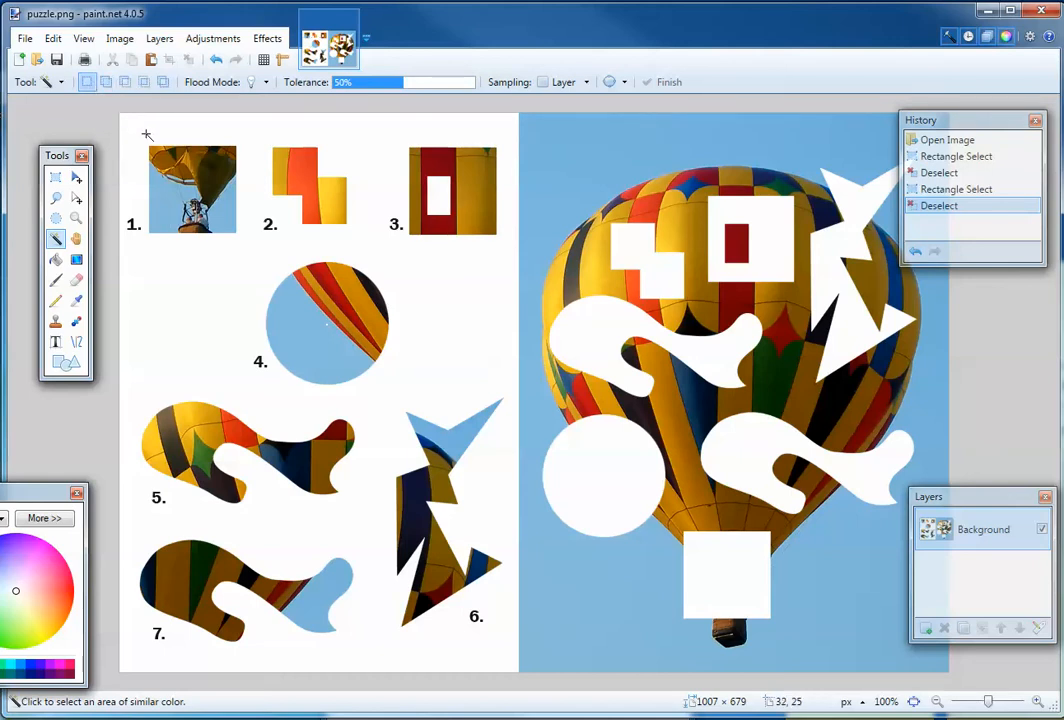
{"action": "left_click", "coordinate": [171, 176]}
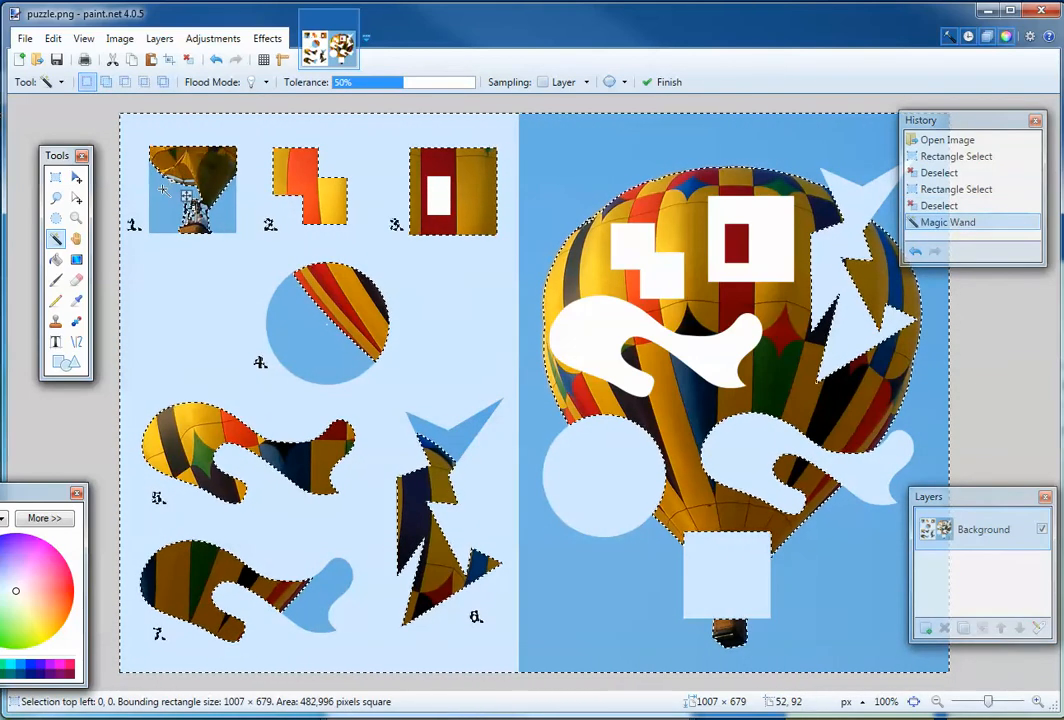
{"action": "key", "text": "Return"}
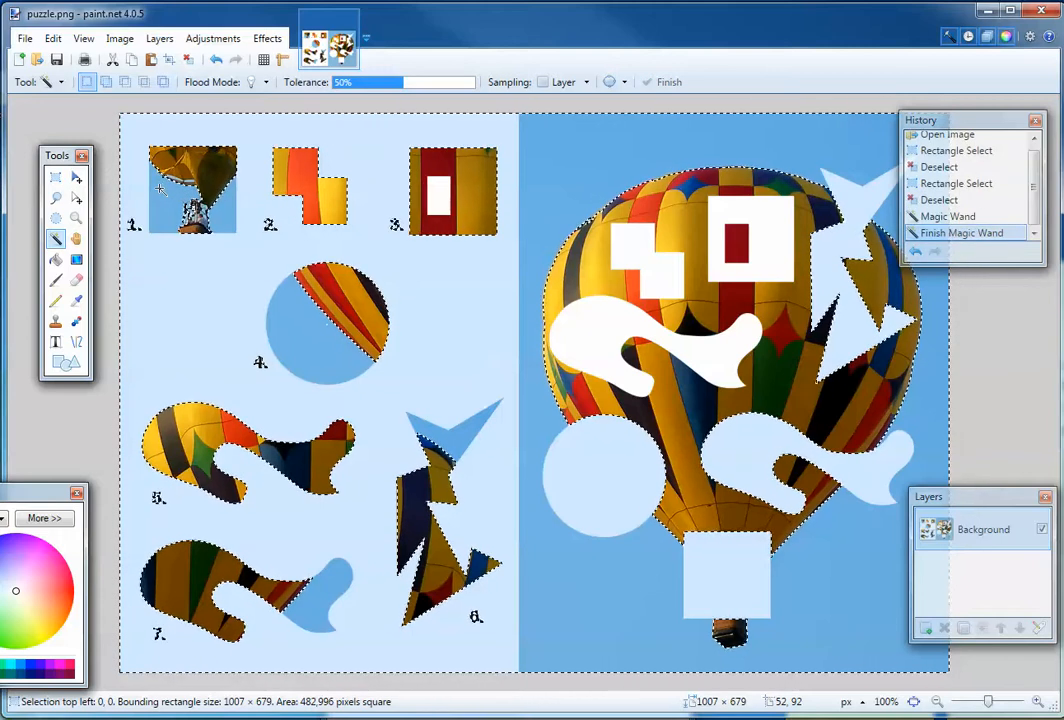
{"action": "key", "text": "s"}
{"action": "key", "text": "ctrl+d"}
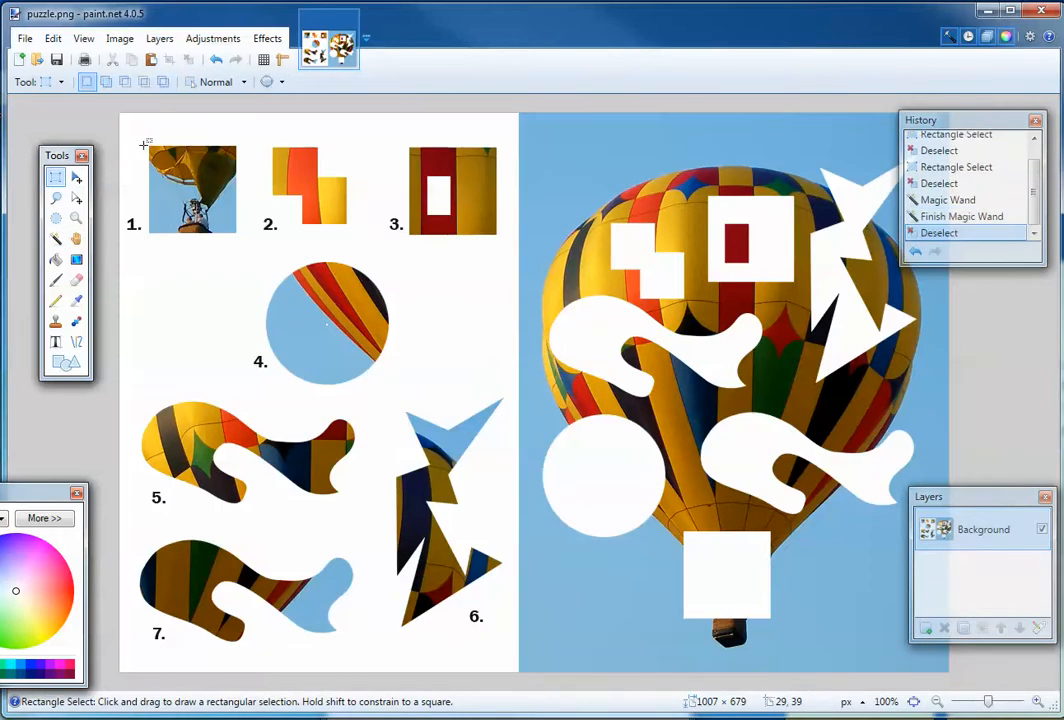
Try several rectangular selections around piece 1 in replace mode, clearing the selection before drawing the last one.
{"action": "left_click_drag", "start_coordinate": [142, 137], "coordinate": [180, 183]}
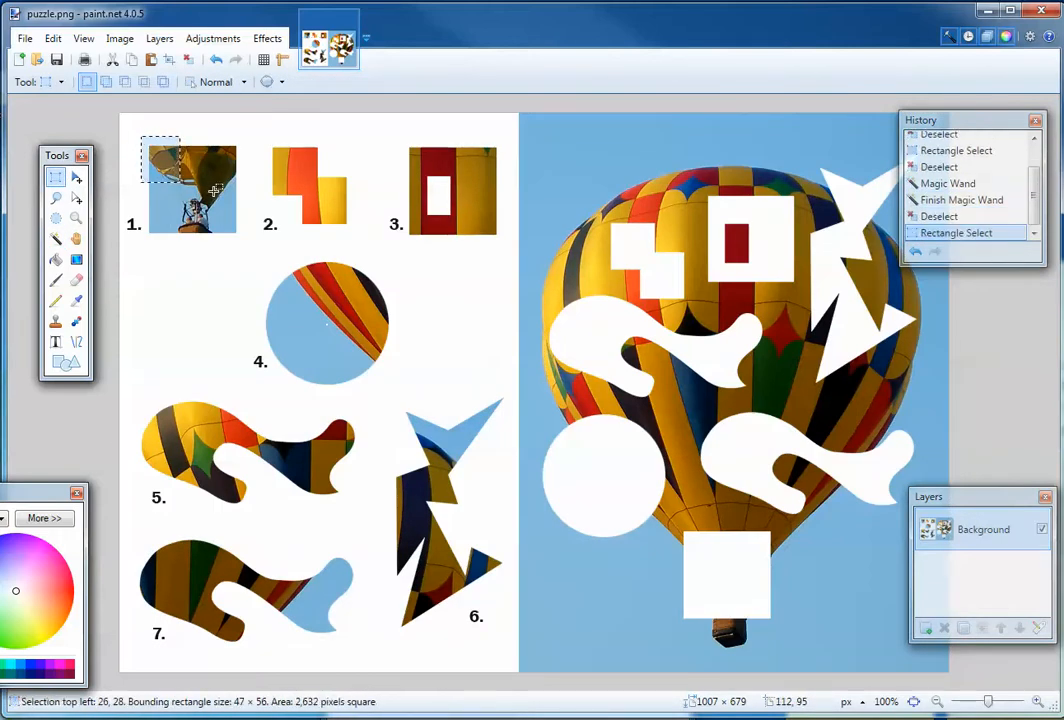
{"action": "left_click_drag", "start_coordinate": [240, 128], "coordinate": [271, 165]}
{"action": "left_click_drag", "start_coordinate": [164, 251], "coordinate": [203, 307]}
{"action": "key", "text": "ctrl+d"}
{"action": "left_click_drag", "start_coordinate": [198, 215], "coordinate": [250, 265]}
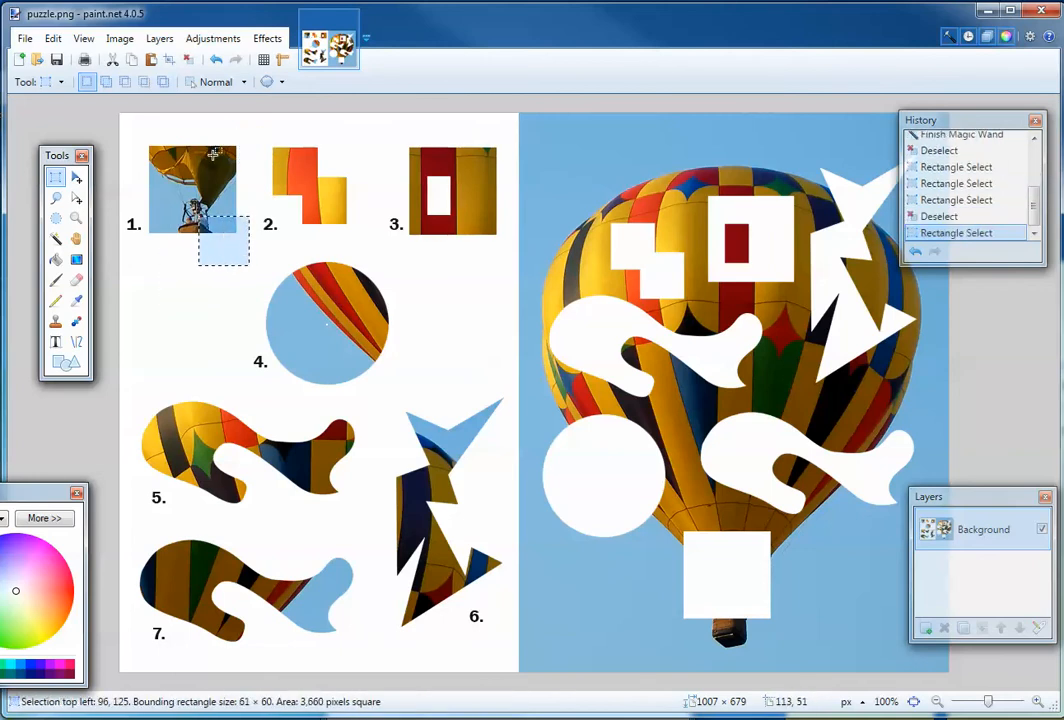
Try adding more rectangular areas below piece 1 to the current selection in add (union) mode.
{"action": "left_click", "coordinate": [105, 81]}
{"action": "left_click_drag", "start_coordinate": [178, 196], "coordinate": [157, 283]}
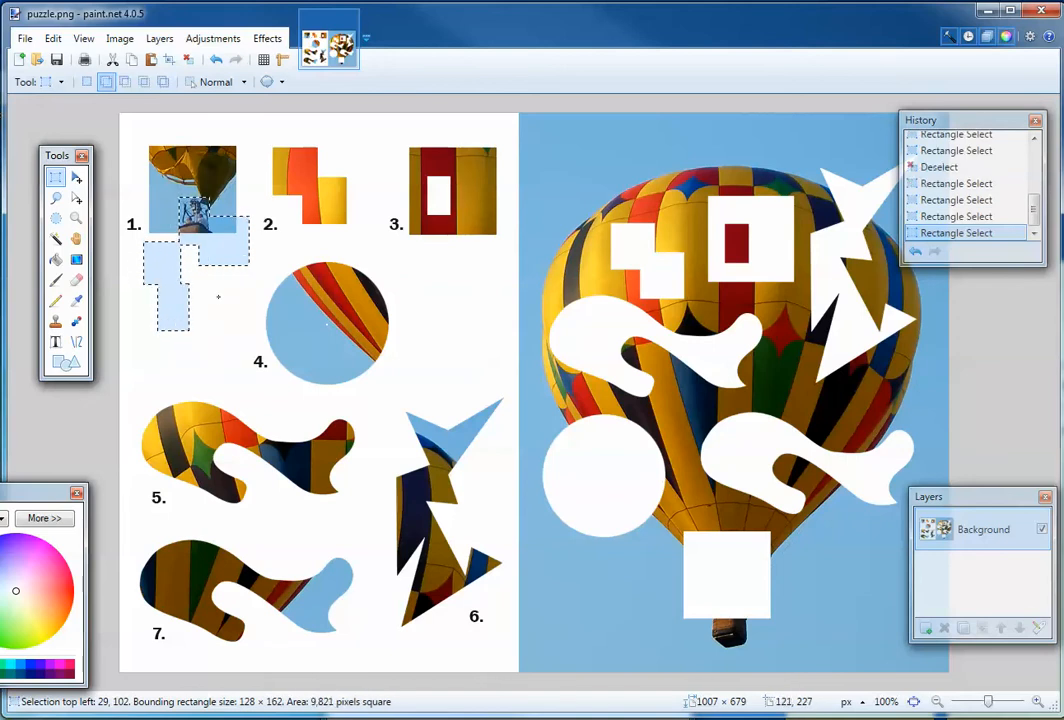
{"action": "left_click_drag", "start_coordinate": [218, 296], "coordinate": [258, 268]}
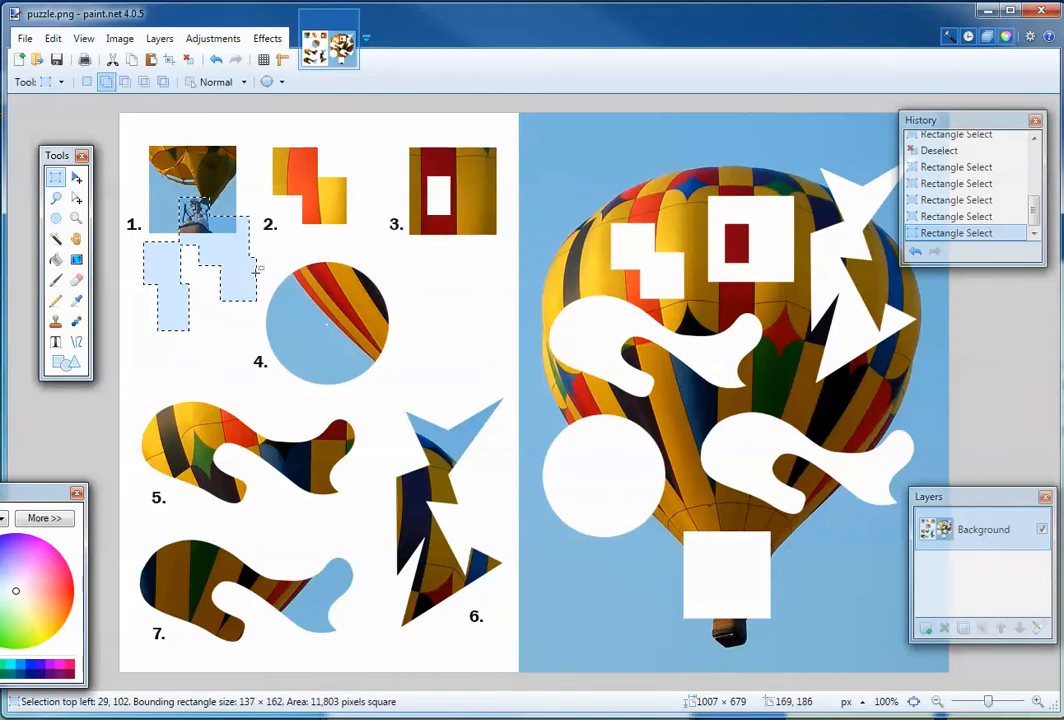
Try cutting rectangular areas out of the combined selection around piece 1 in subtract mode.
{"action": "left_click", "coordinate": [124, 82]}
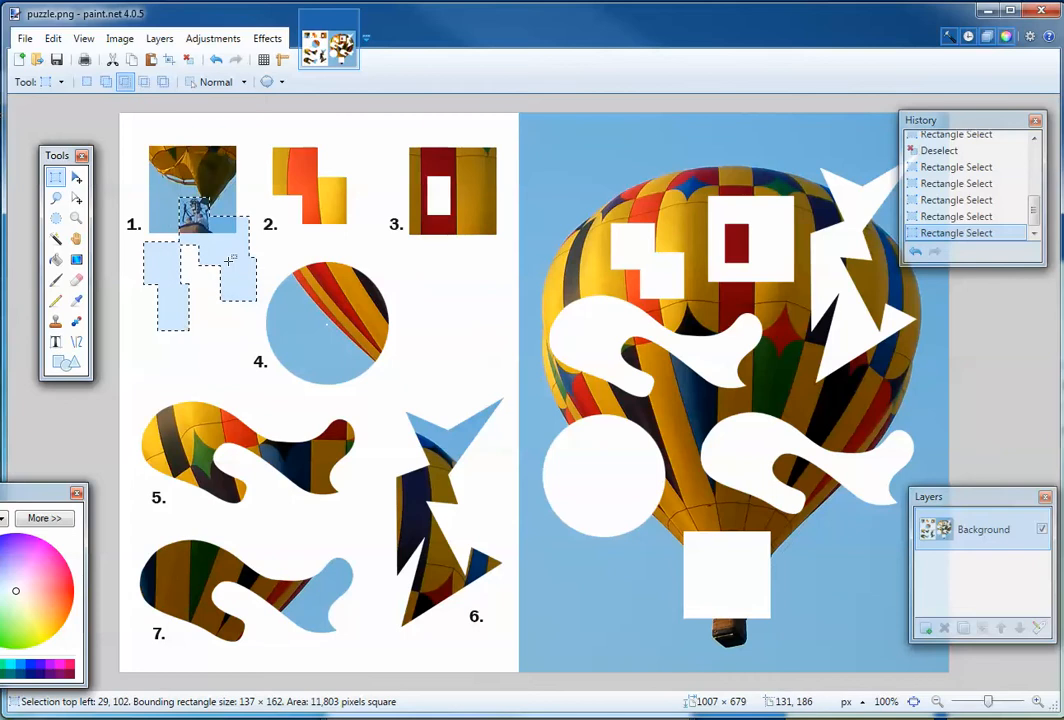
{"action": "left_click_drag", "start_coordinate": [135, 311], "coordinate": [192, 345]}
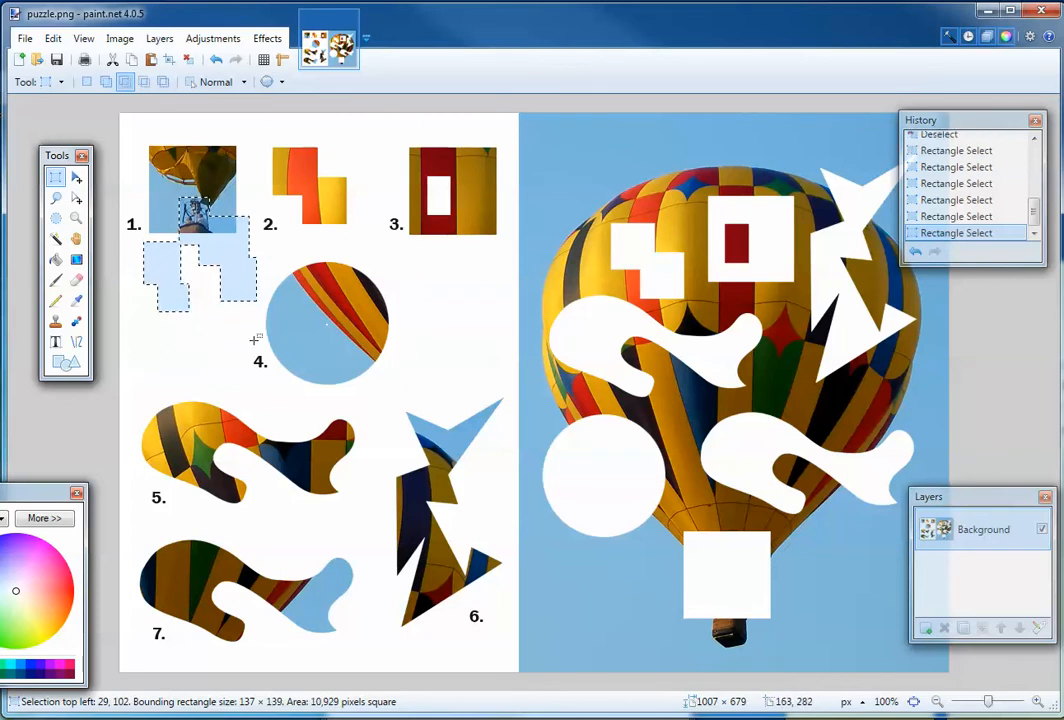
{"action": "left_click_drag", "start_coordinate": [240, 292], "coordinate": [238, 202]}
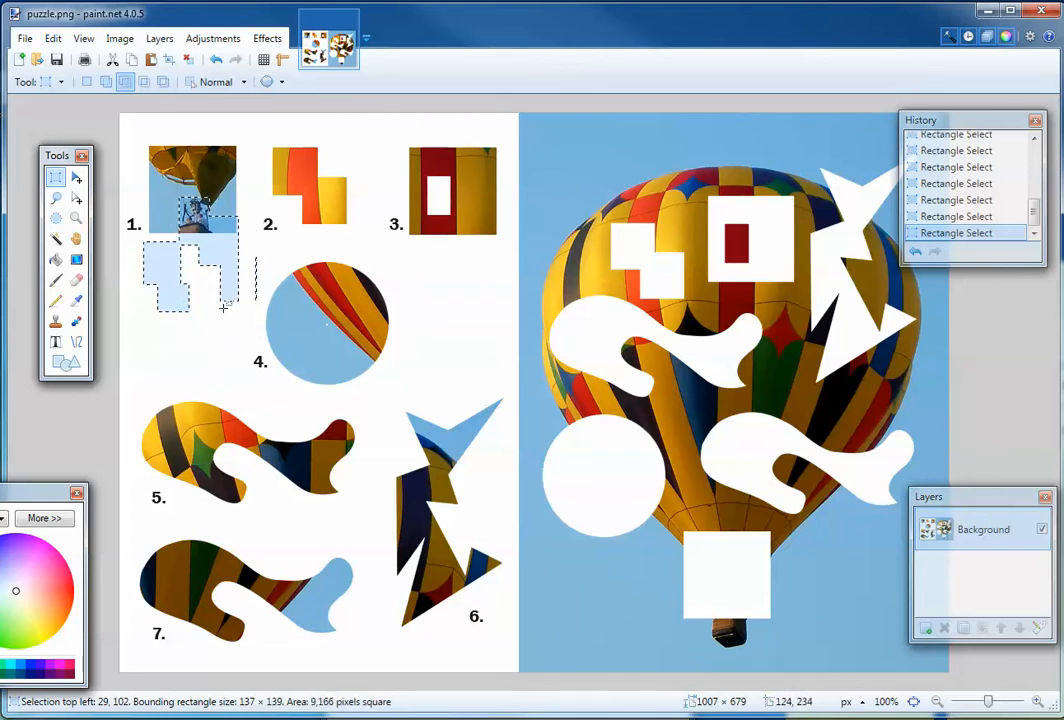
Restore the replace selection mode and clear the test selection around piece 1.
{"action": "left_click", "coordinate": [143, 82]}
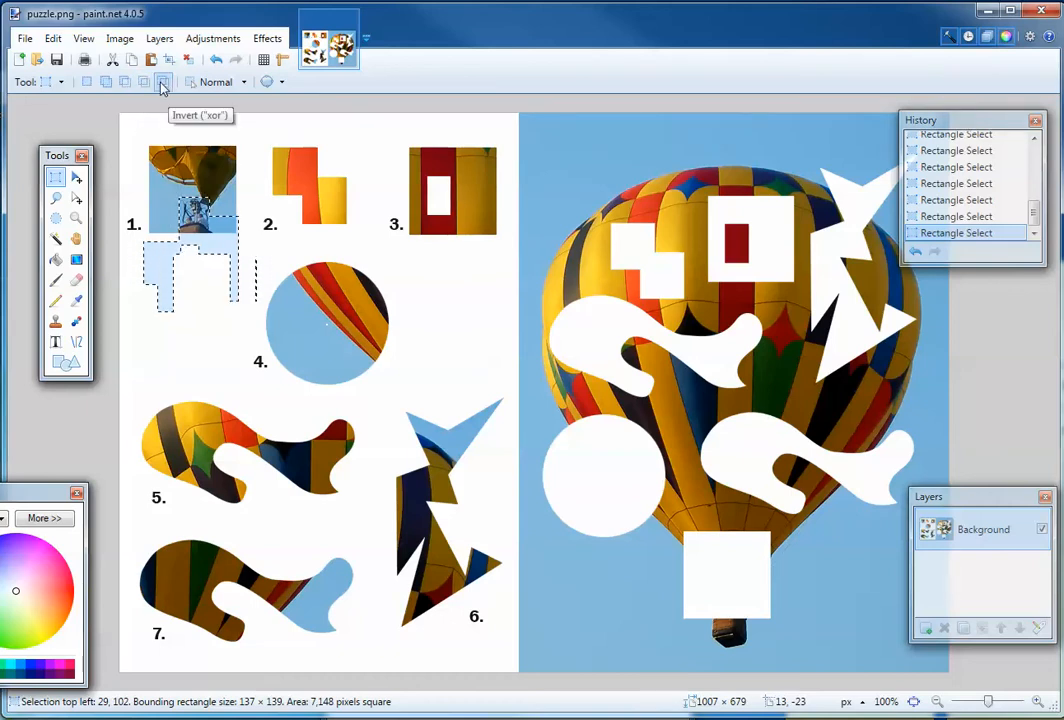
{"action": "left_click", "coordinate": [162, 84]}
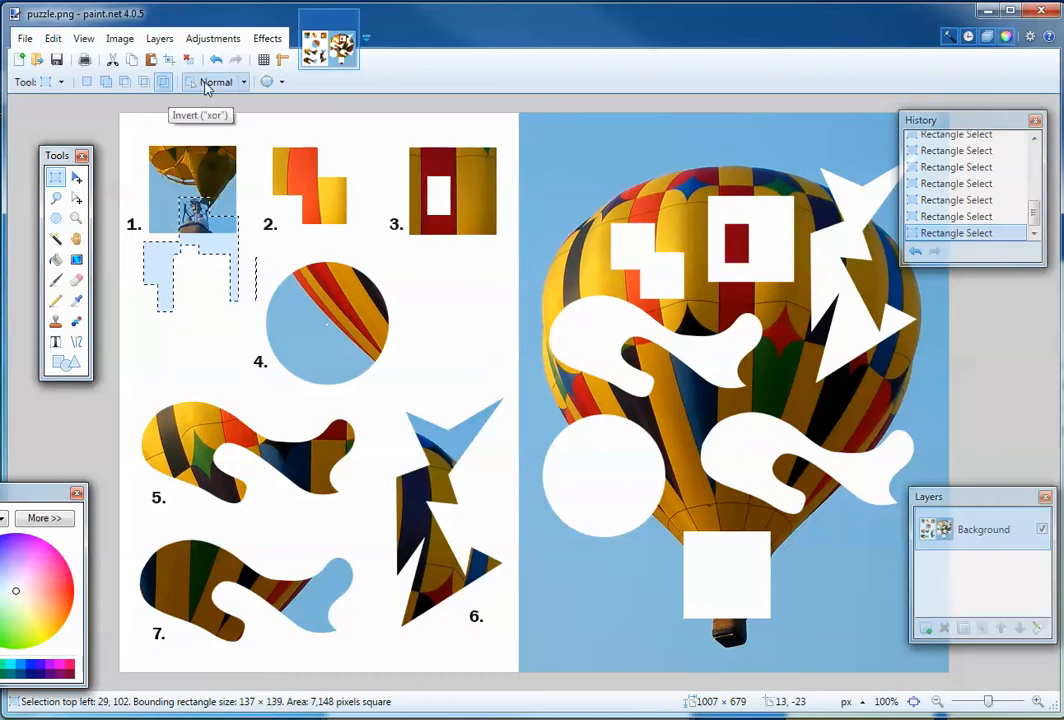
{"action": "left_click", "coordinate": [89, 84]}
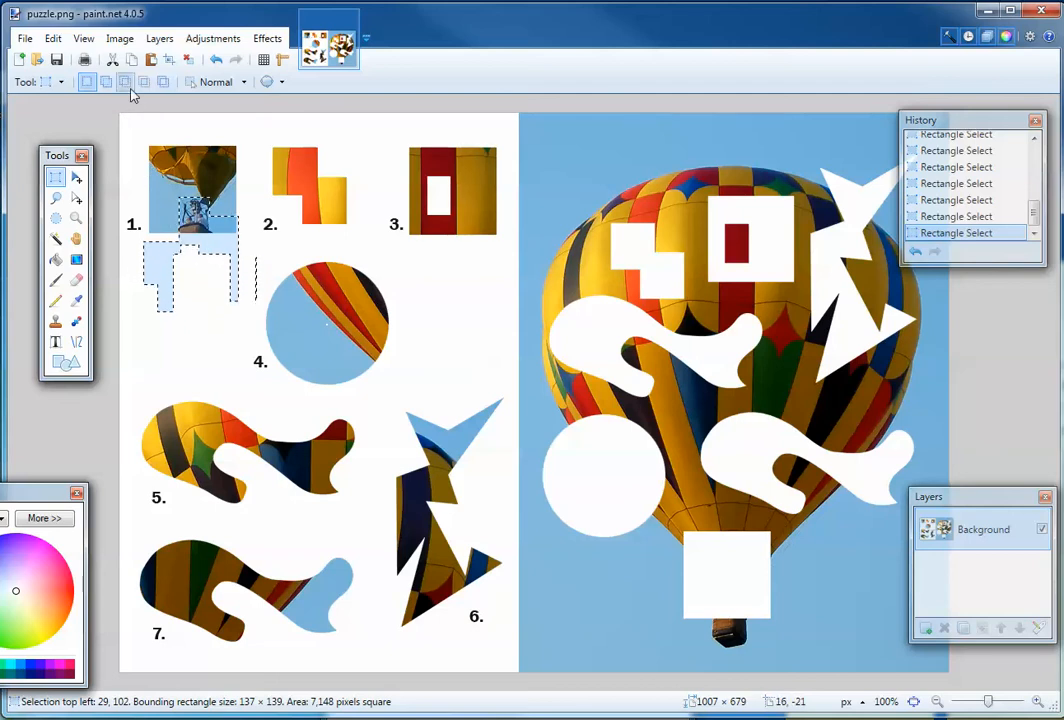
{"action": "left_click", "coordinate": [77, 178]}
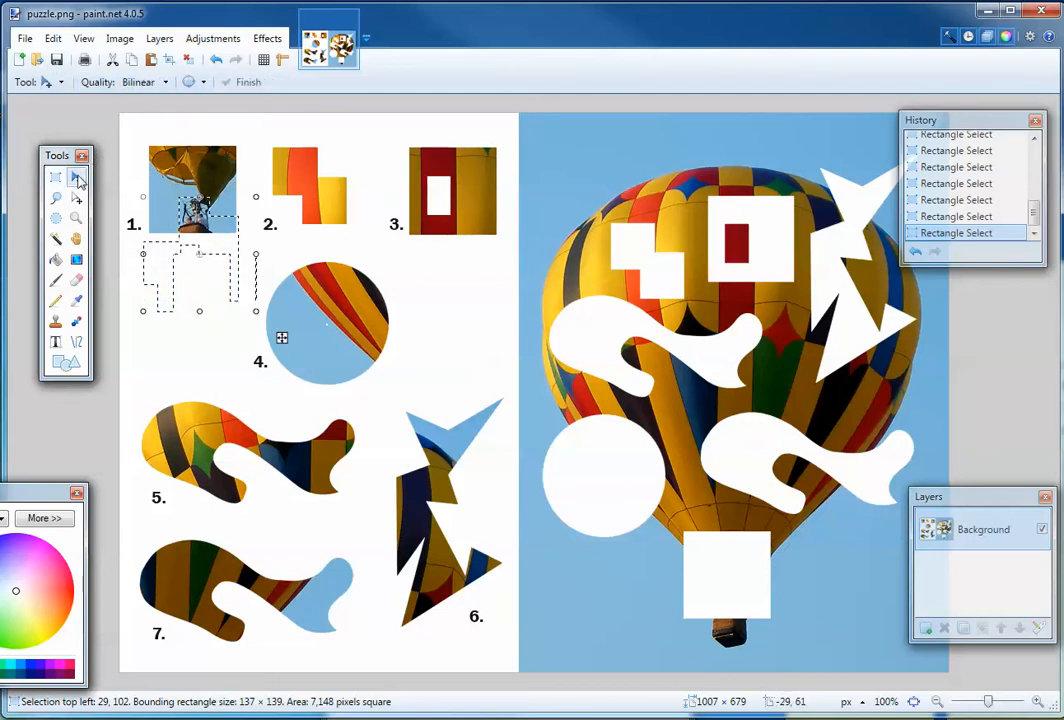
{"action": "key", "text": "ctrl+d"}
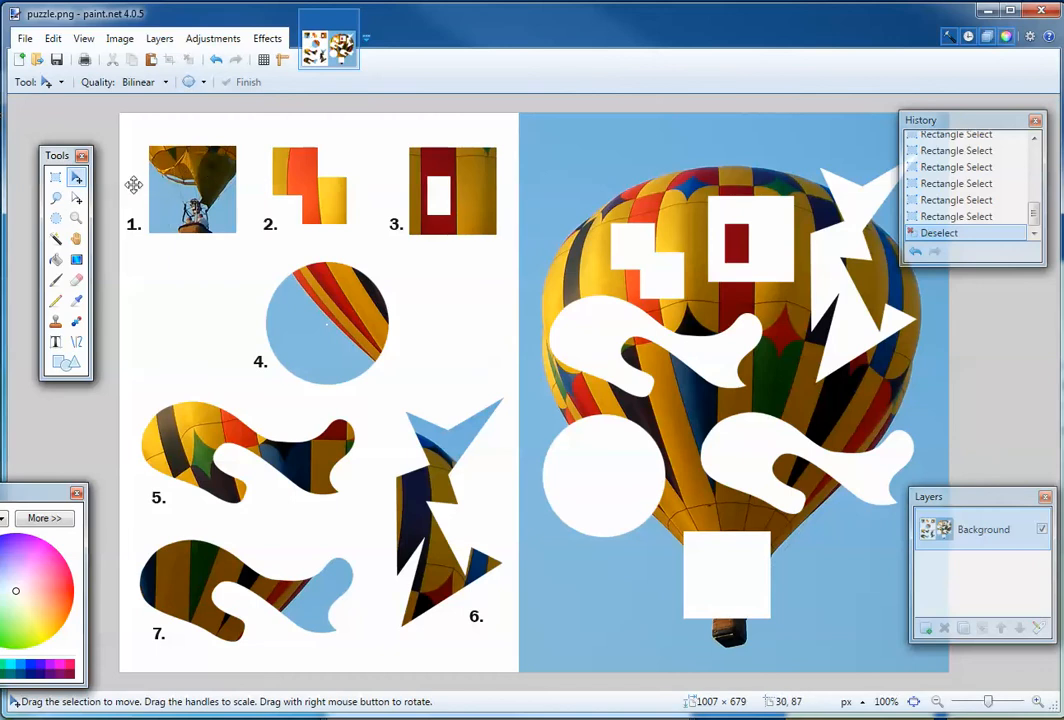
Select piece 1 with a rectangular selection and subtract the excess row above it, leaving a 107 × 106 px selection.
{"action": "left_click", "coordinate": [55, 178]}
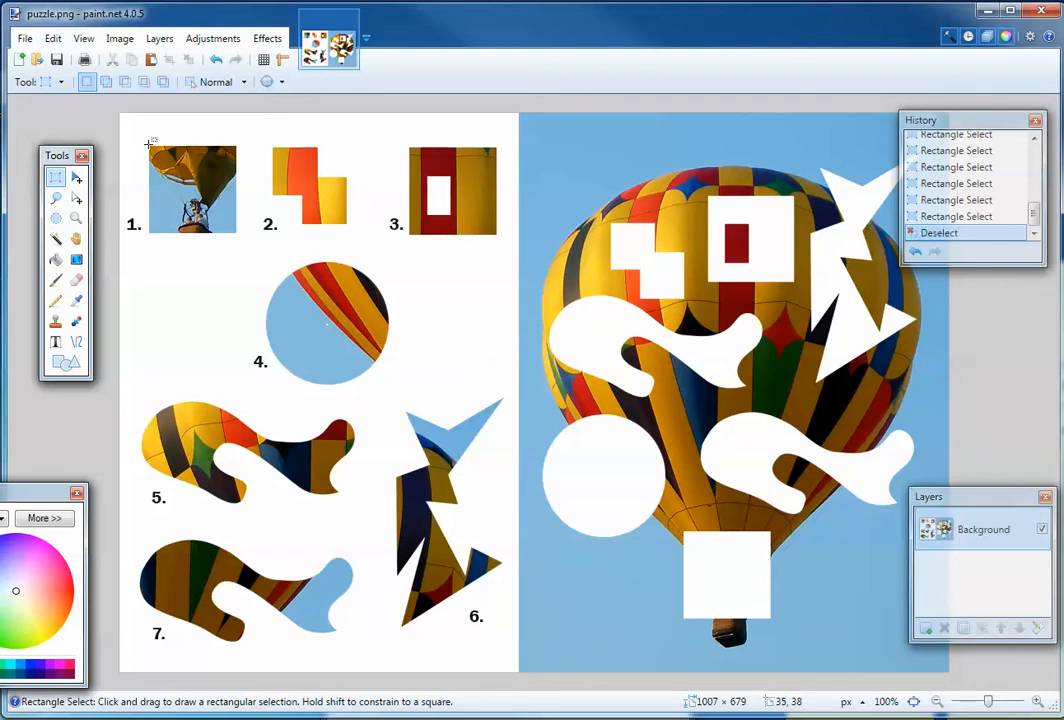
{"action": "left_click_drag", "start_coordinate": [148, 144], "coordinate": [238, 229]}
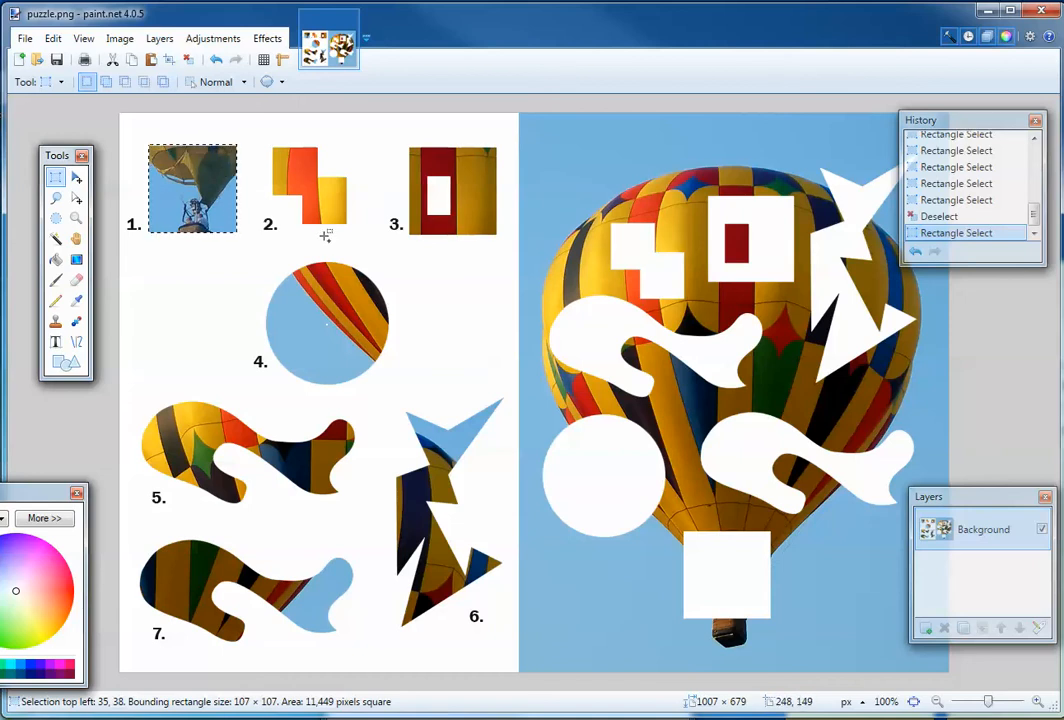
{"action": "key", "text": "ctrl+plus"}
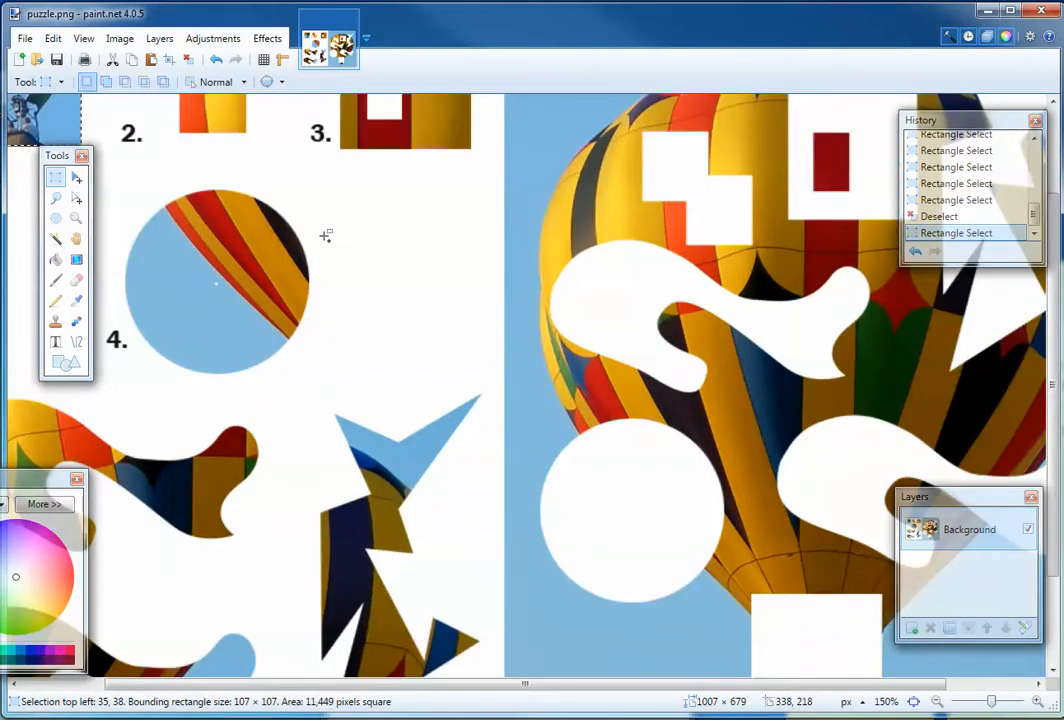
{"action": "key", "text": "ctrl+plus"}
{"action": "left_click_drag", "start_coordinate": [598, 684], "coordinate": [352, 681]}
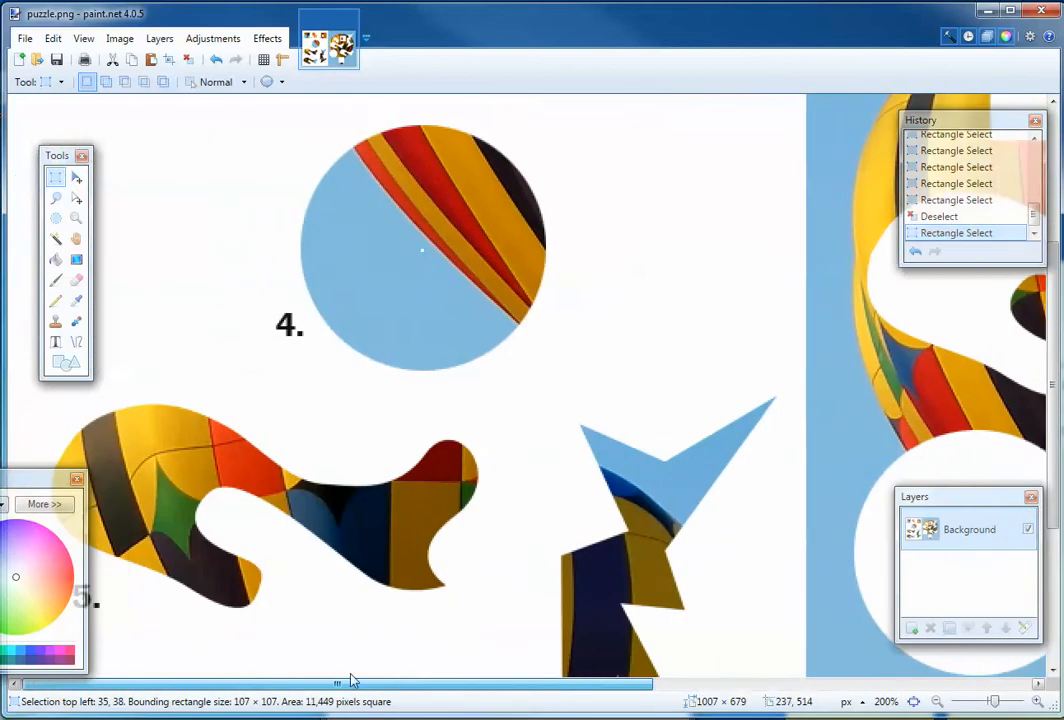
{"action": "left_click_drag", "start_coordinate": [1052, 422], "coordinate": [1057, 292]}
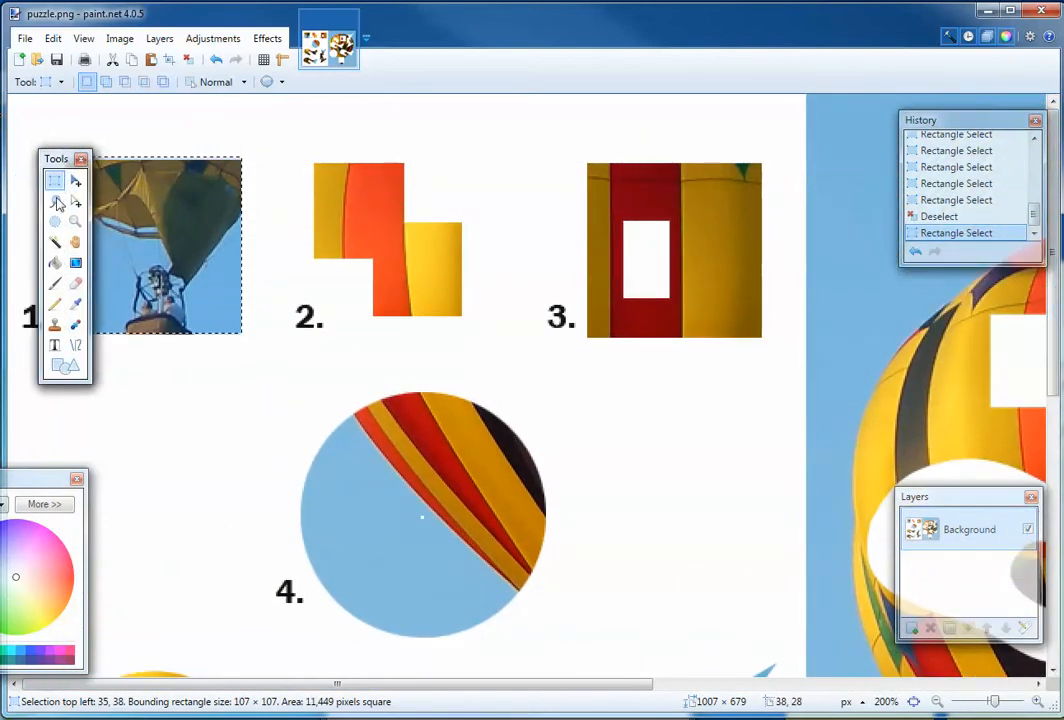
{"action": "left_click_drag", "start_coordinate": [61, 162], "coordinate": [147, 455]}
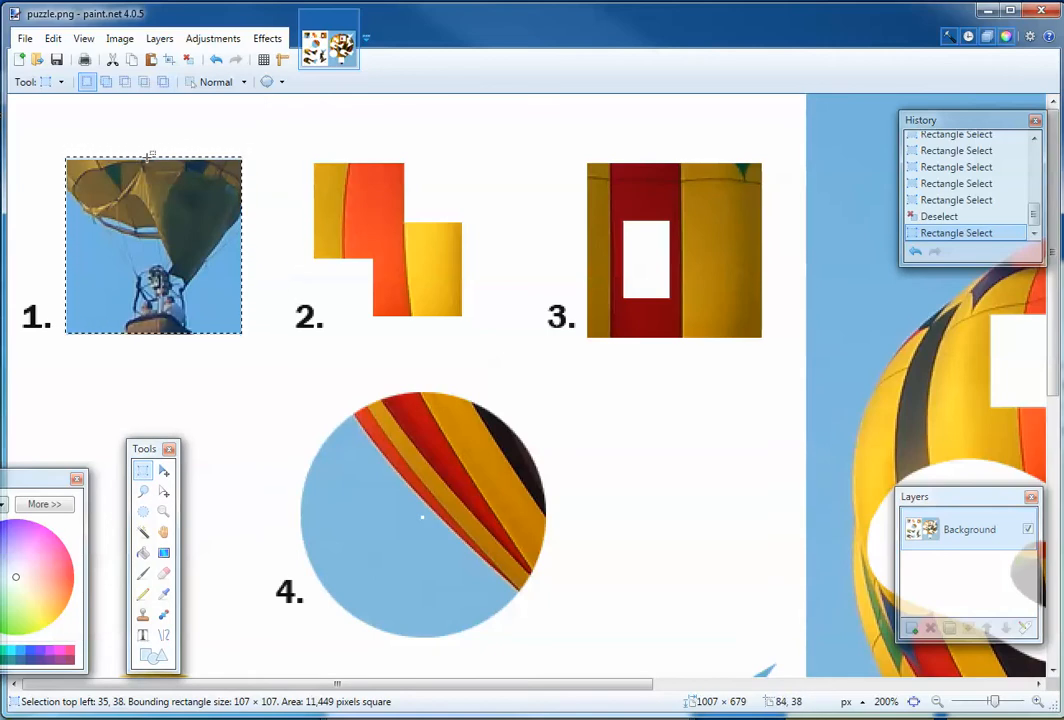
{"action": "left_click", "coordinate": [126, 83]}
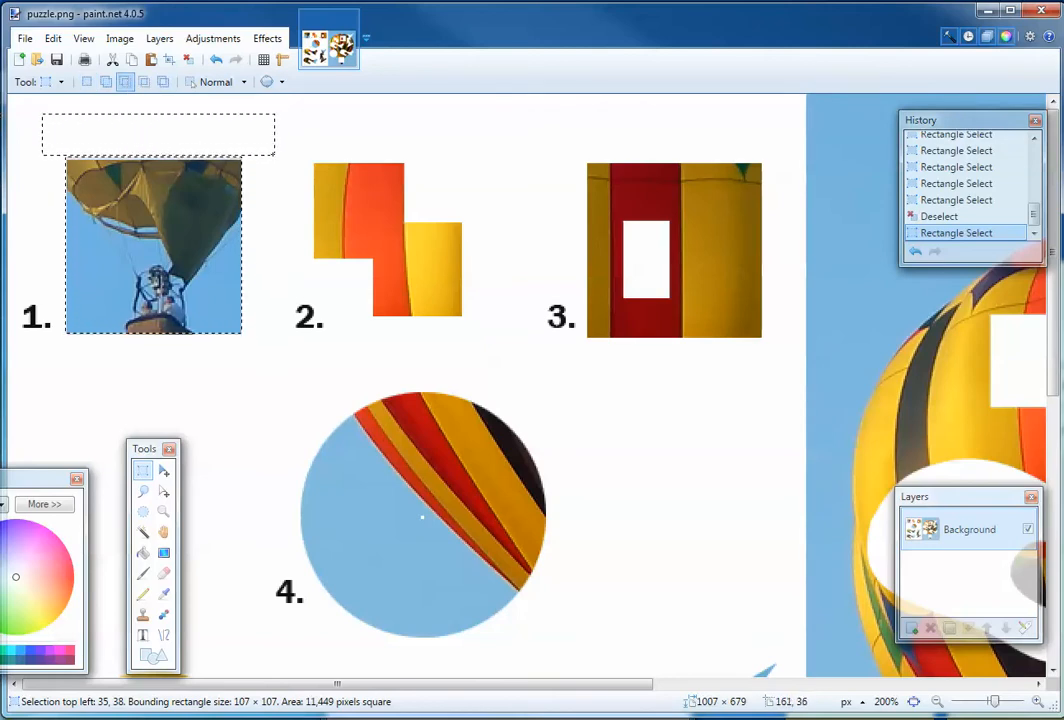
{"action": "left_click_drag", "start_coordinate": [274, 155], "coordinate": [274, 156]}
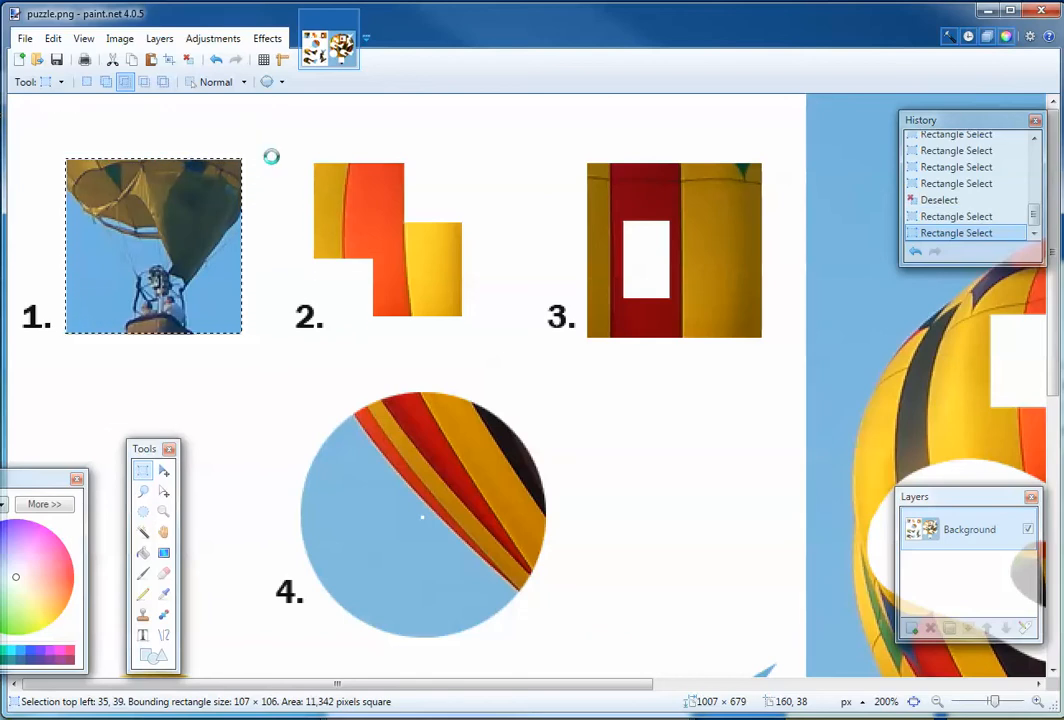
Move the selected pixels of piece 1 into the white square gap above the balloon's basket.
{"action": "scroll", "coordinate": [271, 157], "scroll_direction": "down", "scroll_amount": 2}
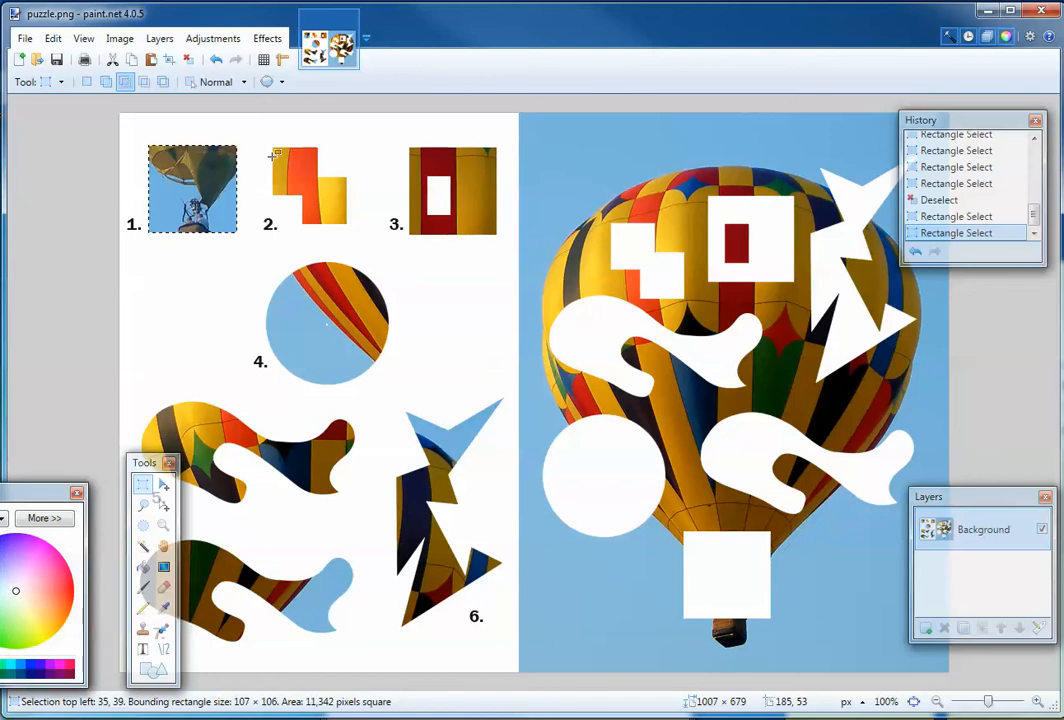
{"action": "left_click_drag", "start_coordinate": [156, 464], "coordinate": [76, 131]}
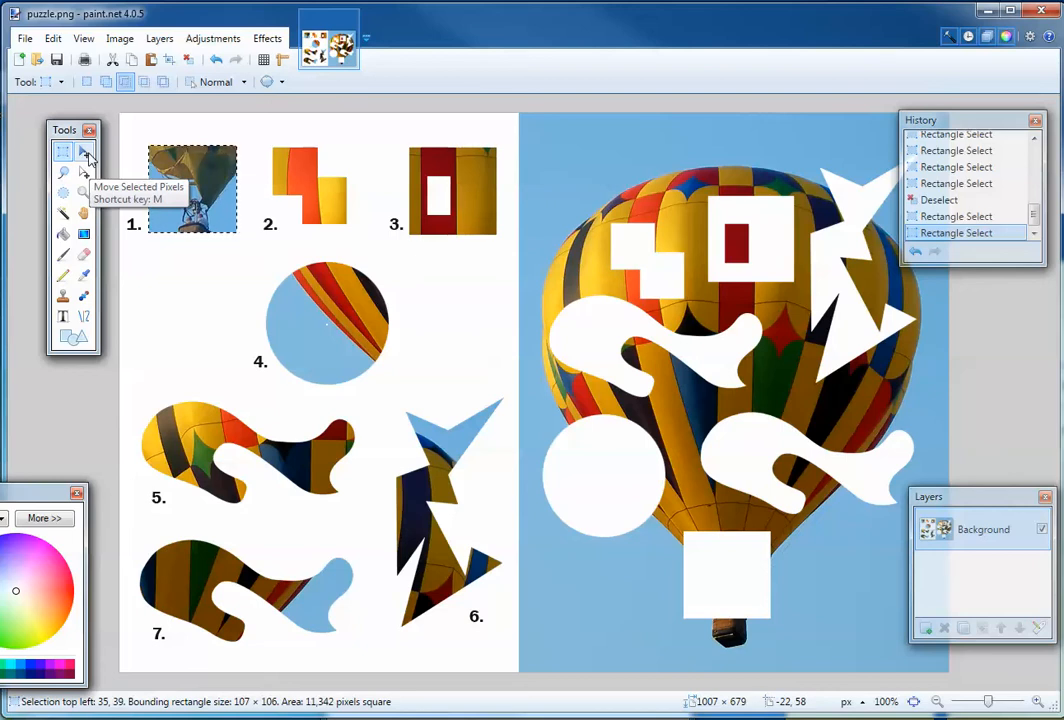
{"action": "left_click", "coordinate": [86, 152]}
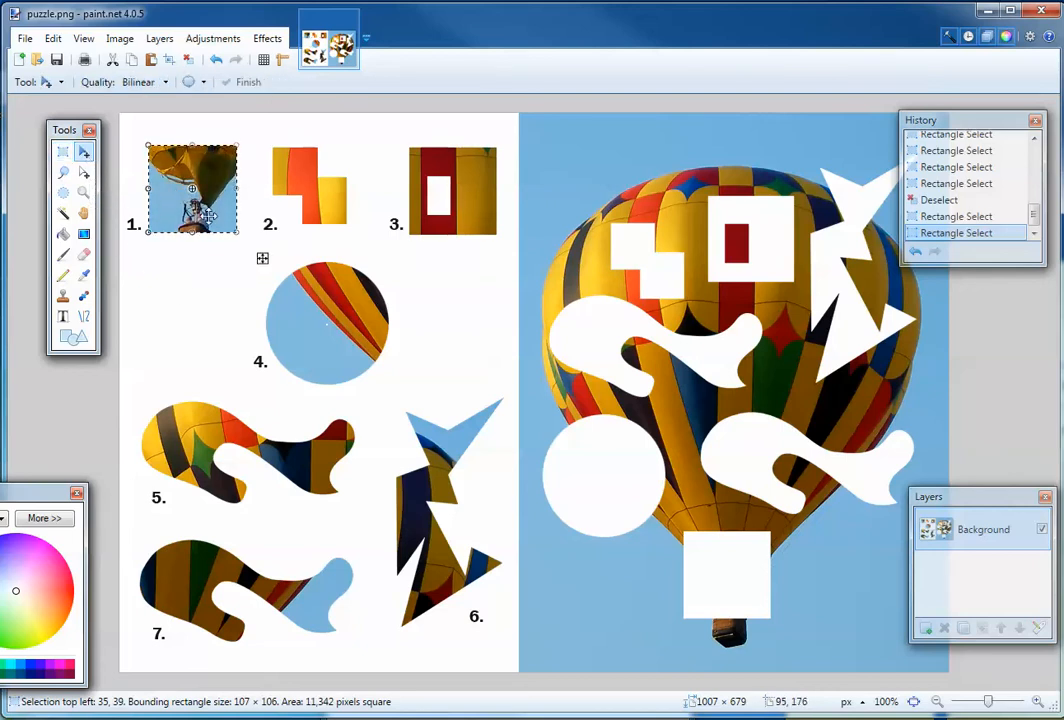
{"action": "left_click_drag", "start_coordinate": [201, 181], "coordinate": [711, 557]}
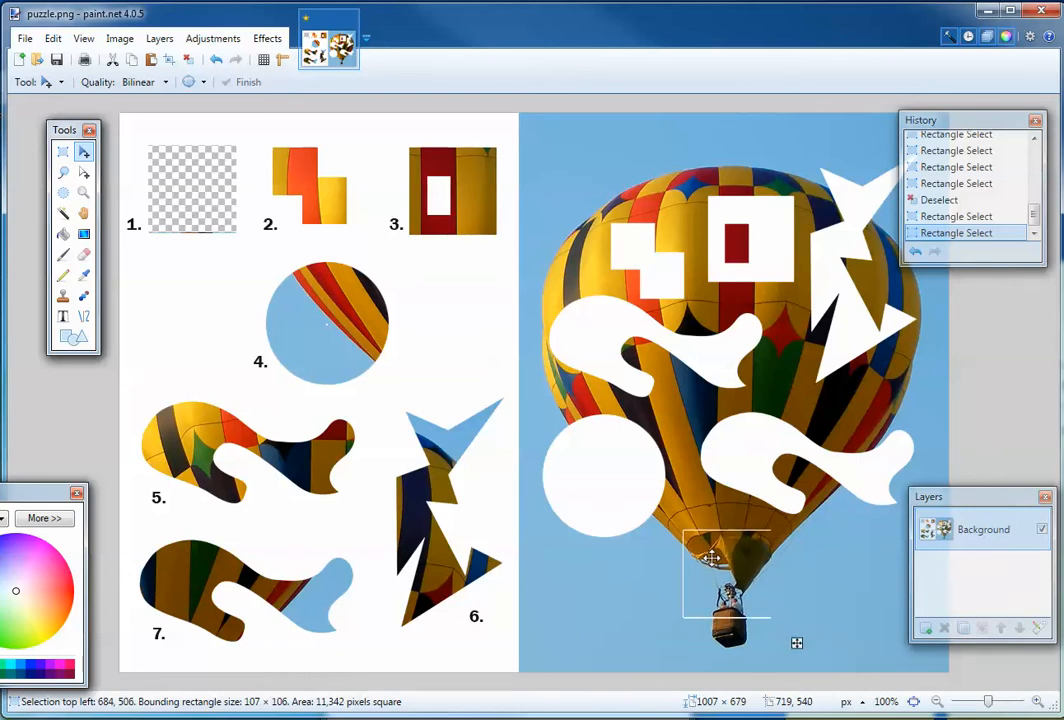
{"action": "left_click_drag", "start_coordinate": [711, 557], "coordinate": [711, 557]}
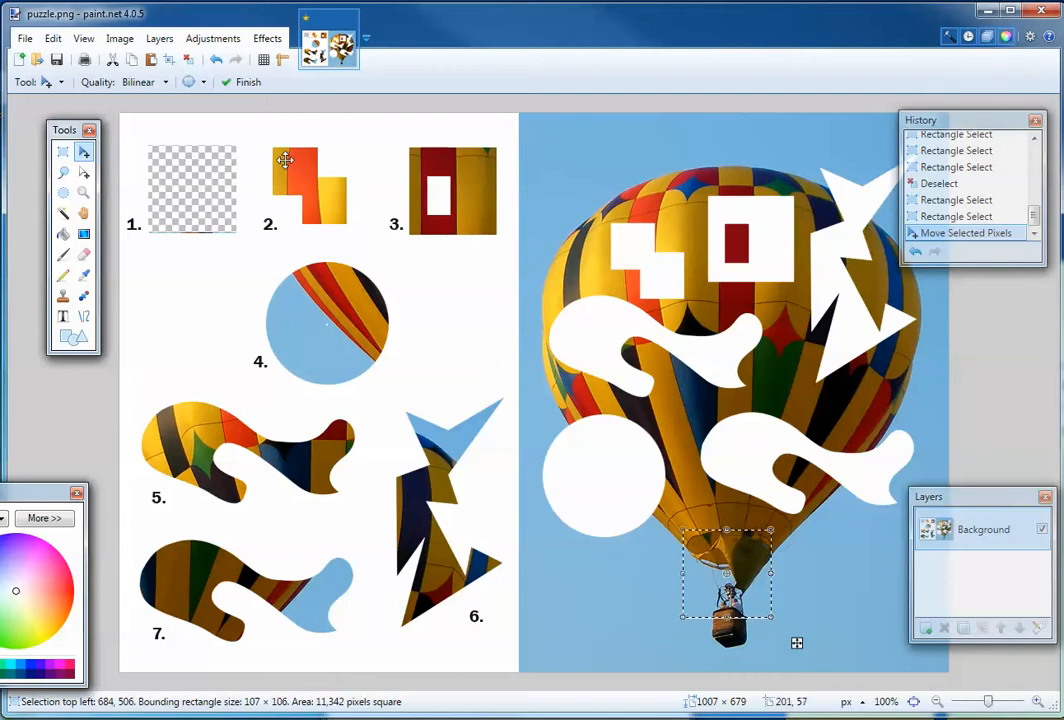
Select piece 2 with two overlapping rectangular selections in add (union) mode, matching its stepped outline.
{"action": "left_click", "coordinate": [63, 152]}
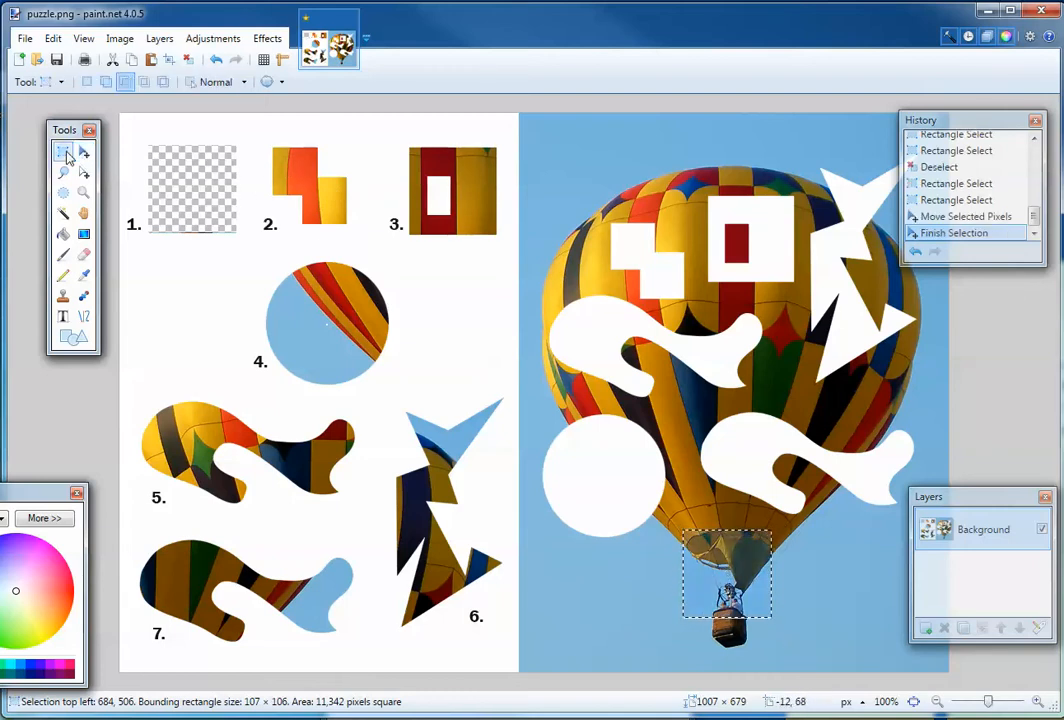
{"action": "left_click", "coordinate": [105, 84]}
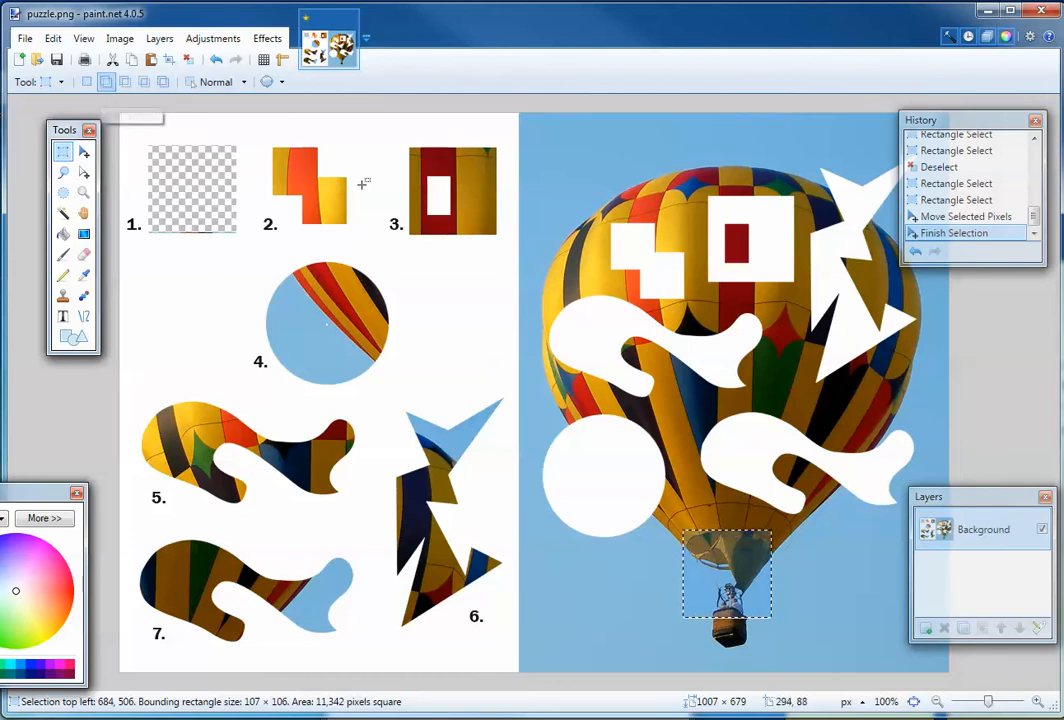
{"action": "left_click_drag", "start_coordinate": [274, 146], "coordinate": [318, 195]}
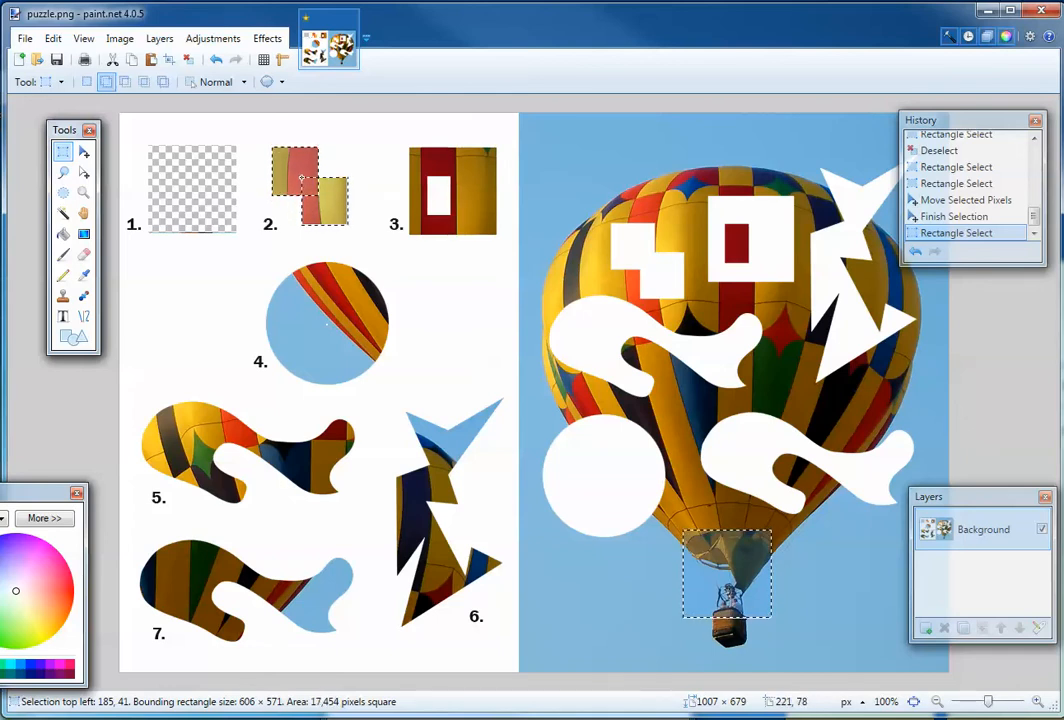
{"action": "left_click_drag", "start_coordinate": [301, 178], "coordinate": [355, 212]}
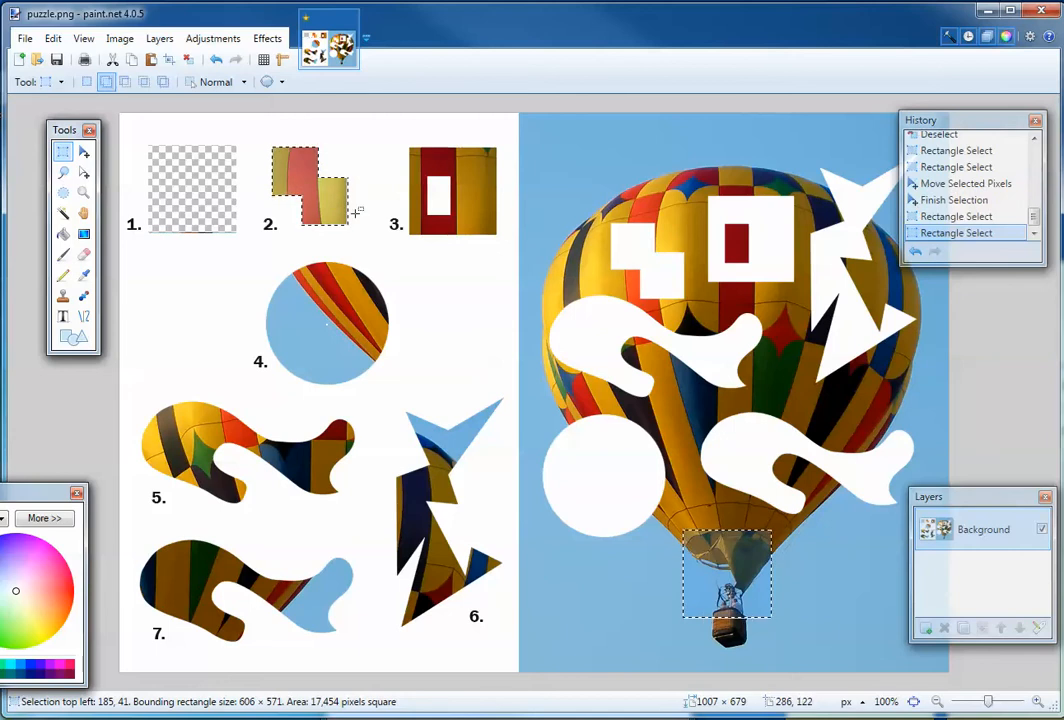
Subtract the leftover selection above the basket, and move the selected pixels of piece 2 into the stepped white gap.
{"action": "left_click", "coordinate": [108, 85]}
{"action": "left_click", "coordinate": [124, 82]}
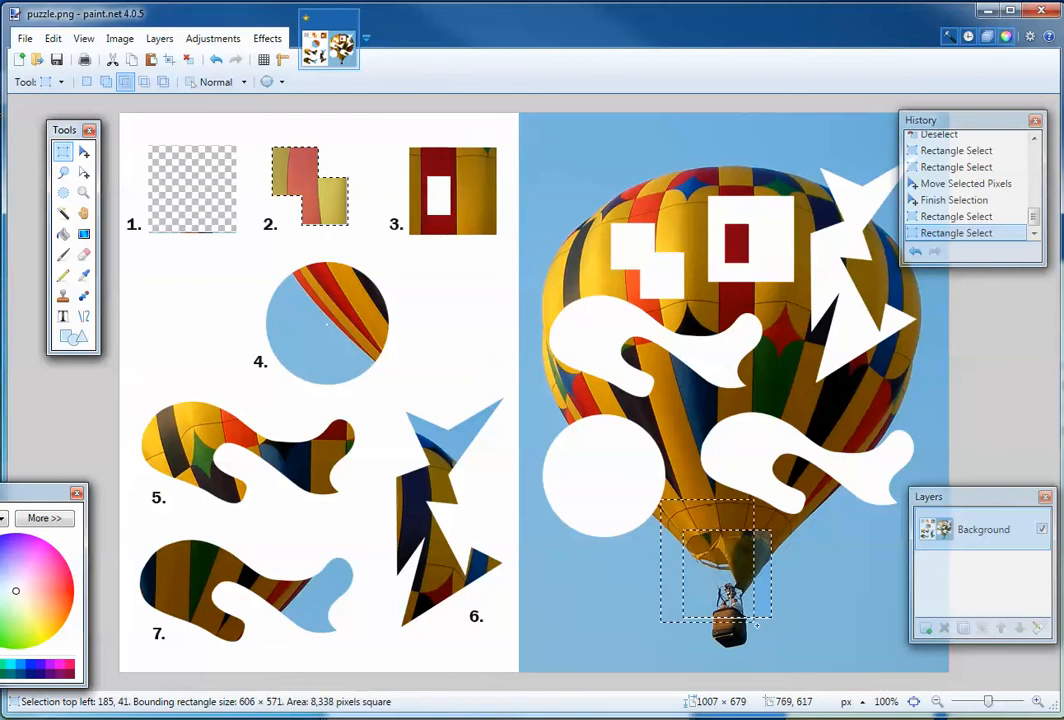
{"action": "left_click_drag", "start_coordinate": [660, 498], "coordinate": [787, 646]}
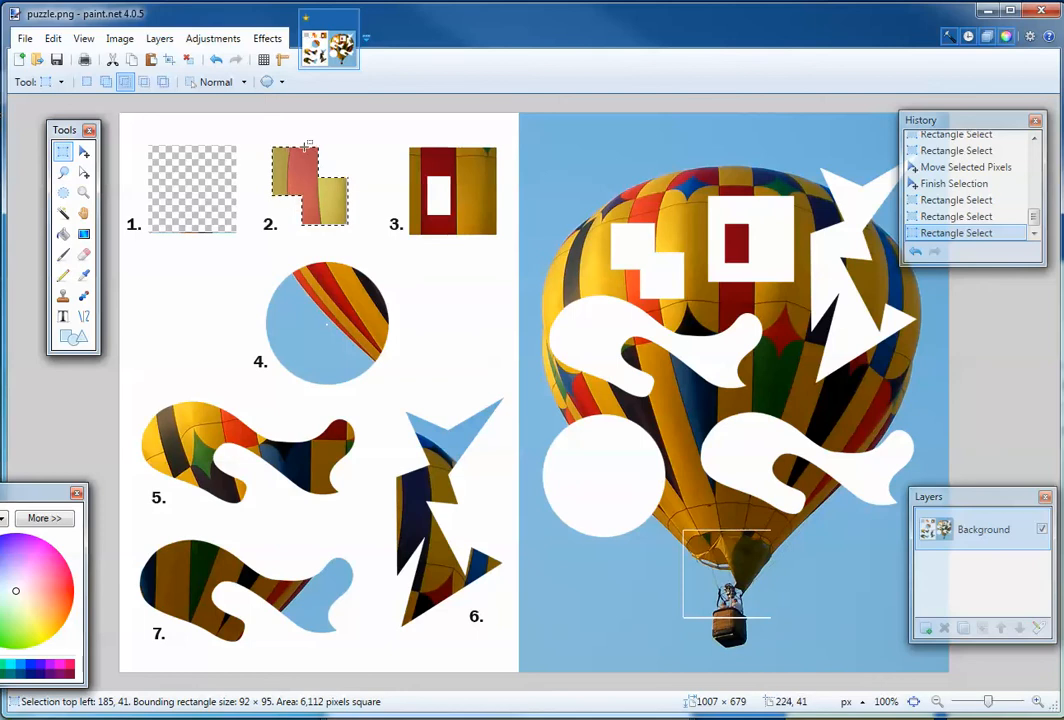
{"action": "left_click", "coordinate": [86, 153]}
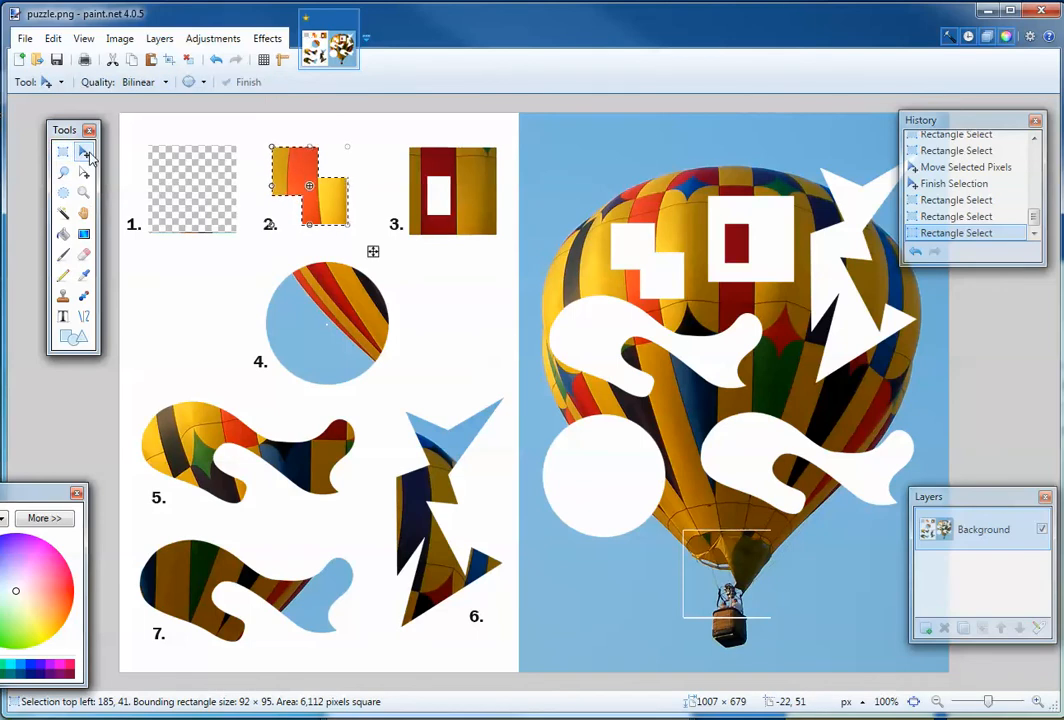
{"action": "left_click_drag", "start_coordinate": [286, 172], "coordinate": [625, 246]}
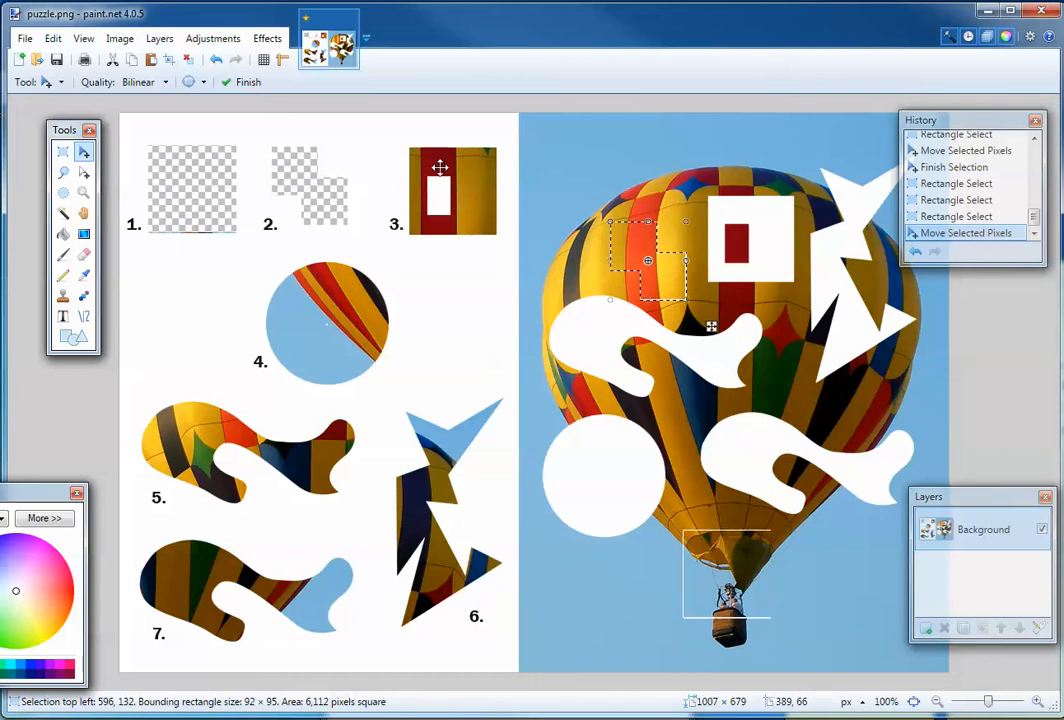
Add a rectangular selection around piece 3, and subtract its inner white window and the leftover selection over the placed piece 2.
{"action": "left_click", "coordinate": [64, 154]}
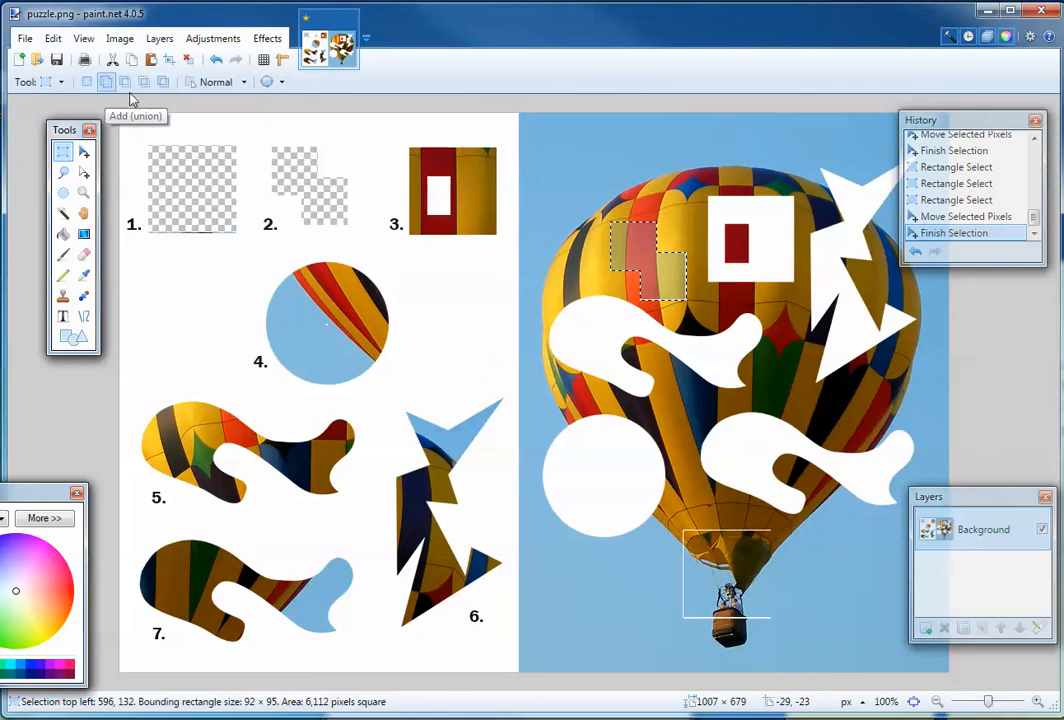
{"action": "left_click", "coordinate": [106, 83]}
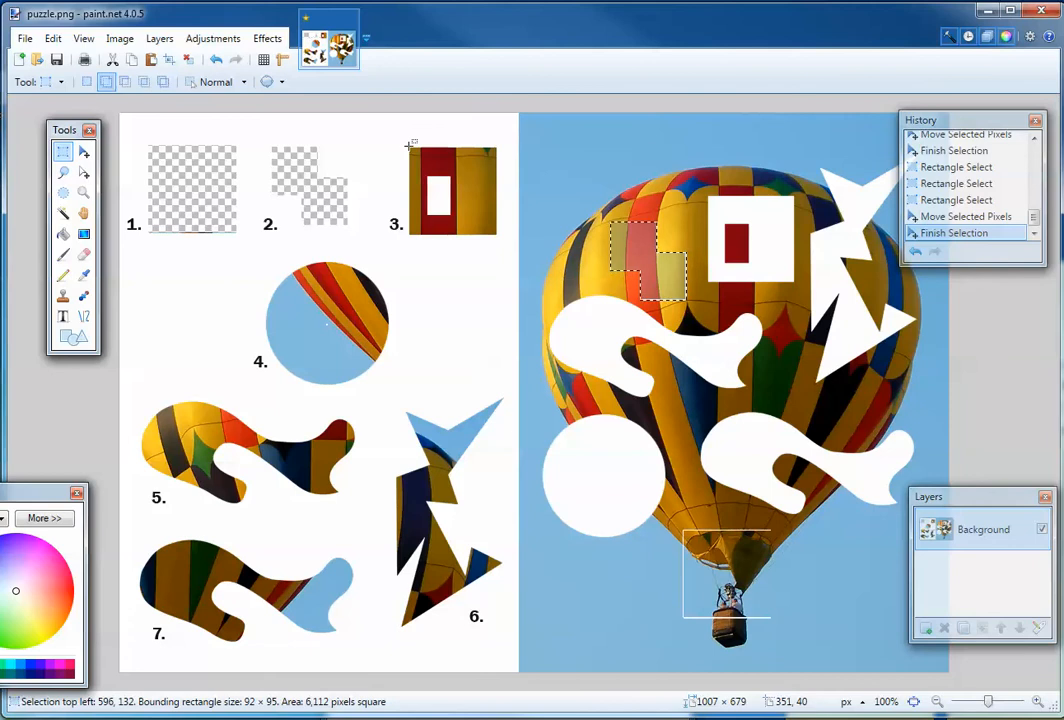
{"action": "left_click_drag", "start_coordinate": [407, 145], "coordinate": [495, 231]}
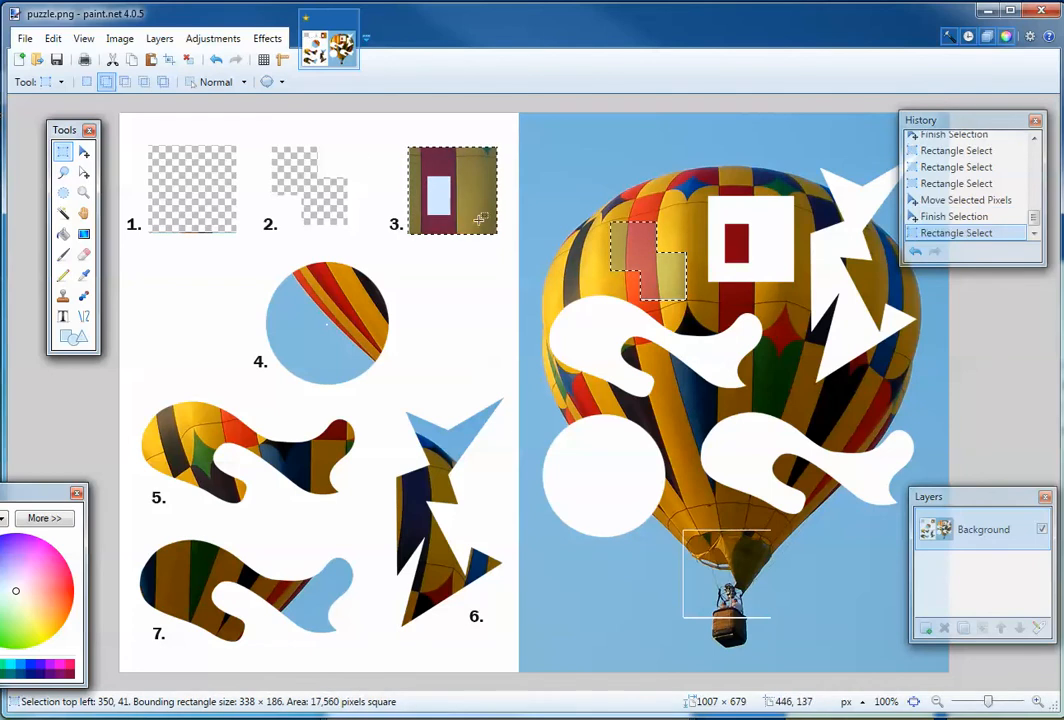
{"action": "left_click", "coordinate": [125, 83]}
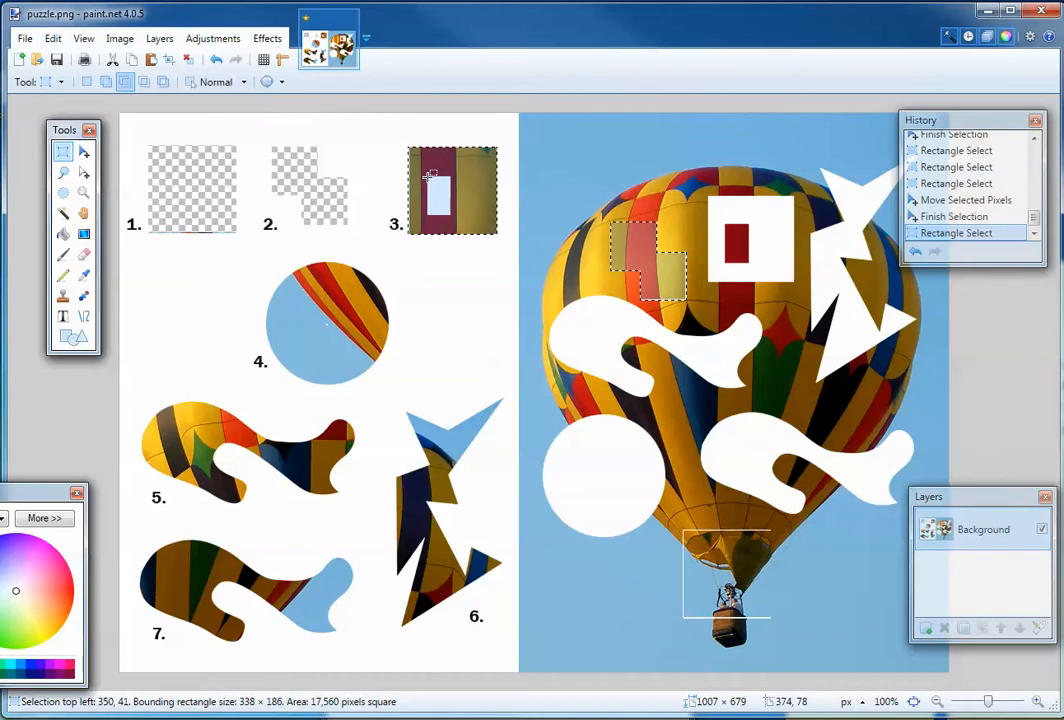
{"action": "left_click_drag", "start_coordinate": [428, 177], "coordinate": [454, 222]}
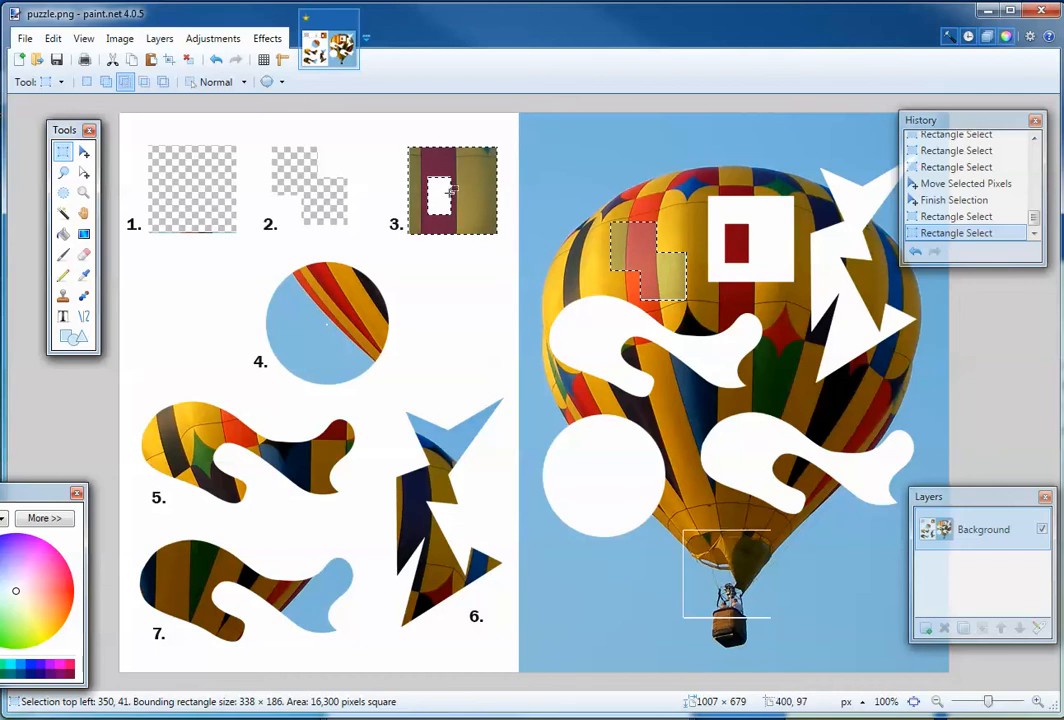
{"action": "left_click_drag", "start_coordinate": [450, 193], "coordinate": [428, 177]}
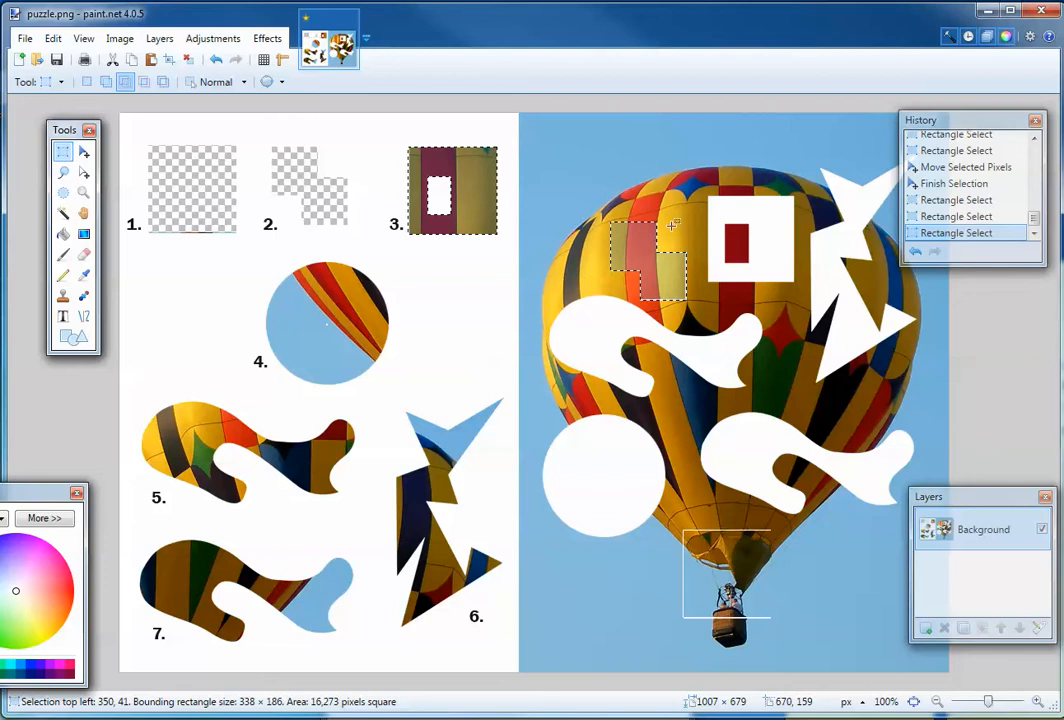
{"action": "left_click_drag", "start_coordinate": [585, 197], "coordinate": [573, 262]}
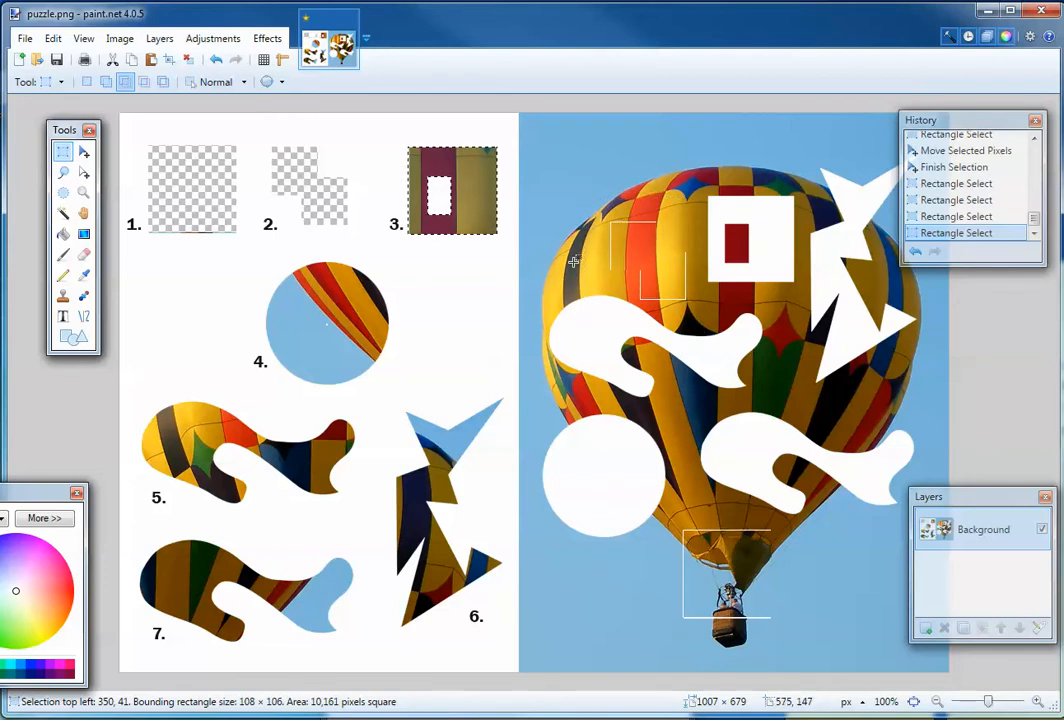
Move the selected pixels of piece 3 into the white gap around the red rectangle, and shift the History window off the picture.
{"action": "left_click", "coordinate": [84, 155]}
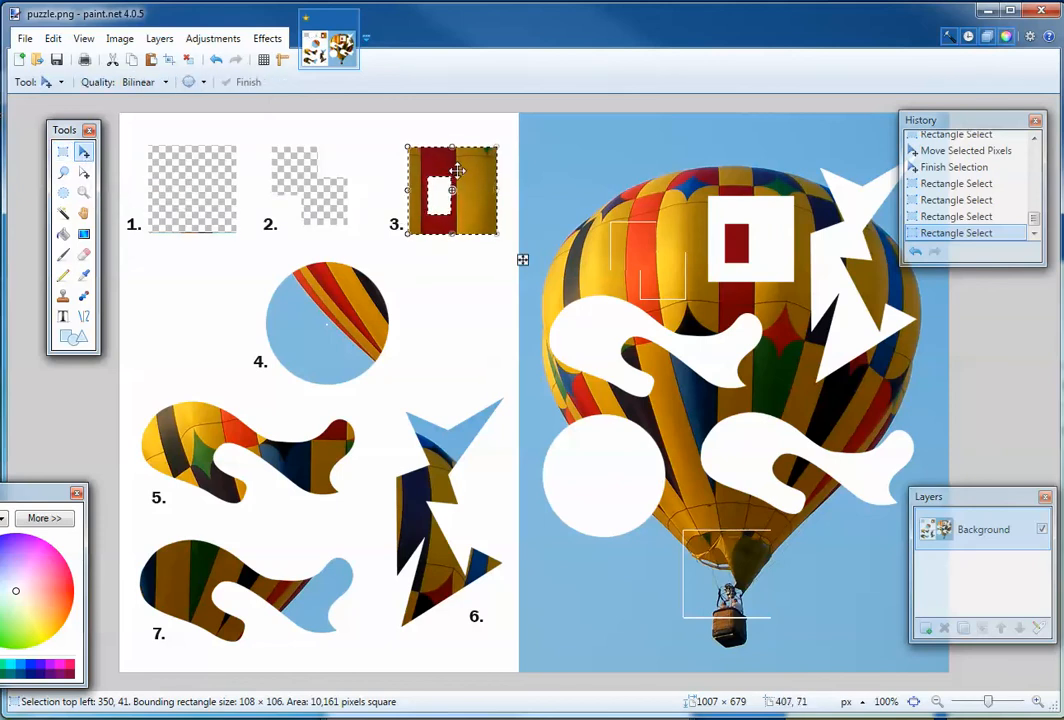
{"action": "left_click_drag", "start_coordinate": [455, 170], "coordinate": [758, 219]}
{"action": "left_click_drag", "start_coordinate": [943, 121], "coordinate": [1000, 118]}
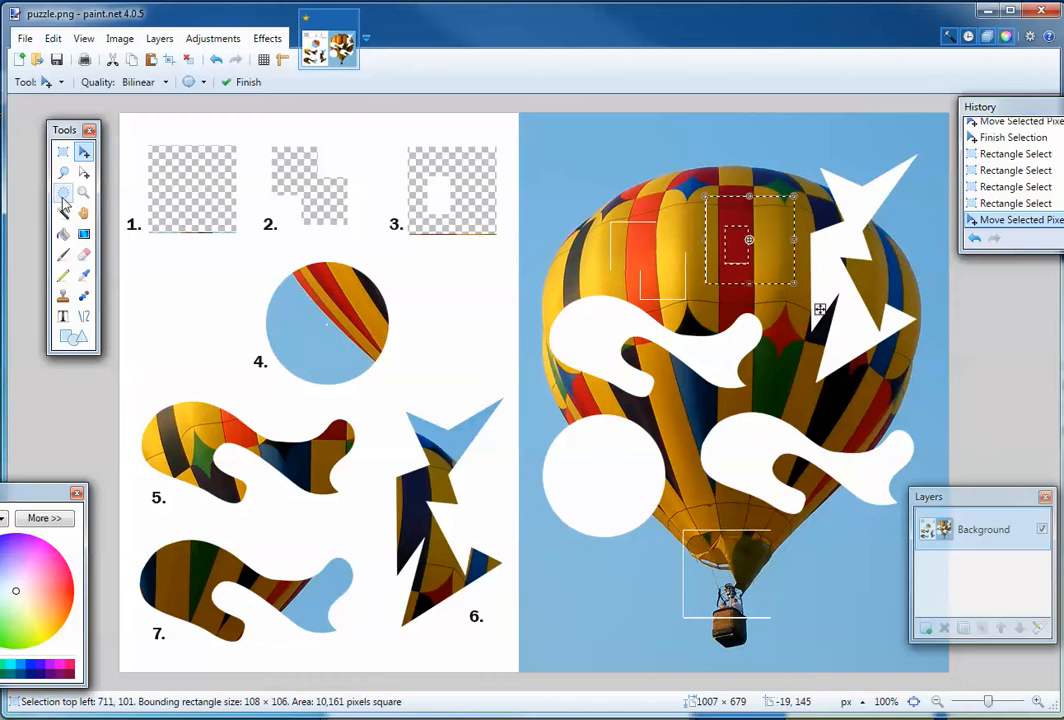
Select the round piece 4 with an elliptical selection of about 149 × 150 px.
{"action": "left_click", "coordinate": [64, 198]}
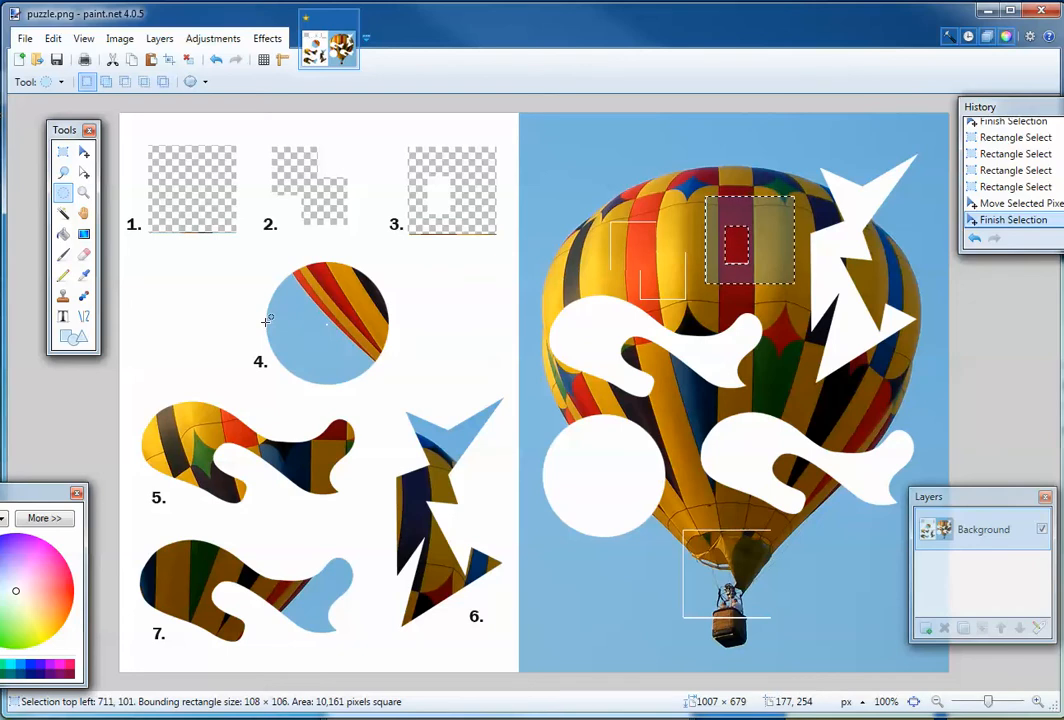
{"action": "left_click", "coordinate": [266, 321]}
{"action": "left_click_drag", "start_coordinate": [266, 321], "coordinate": [390, 323]}
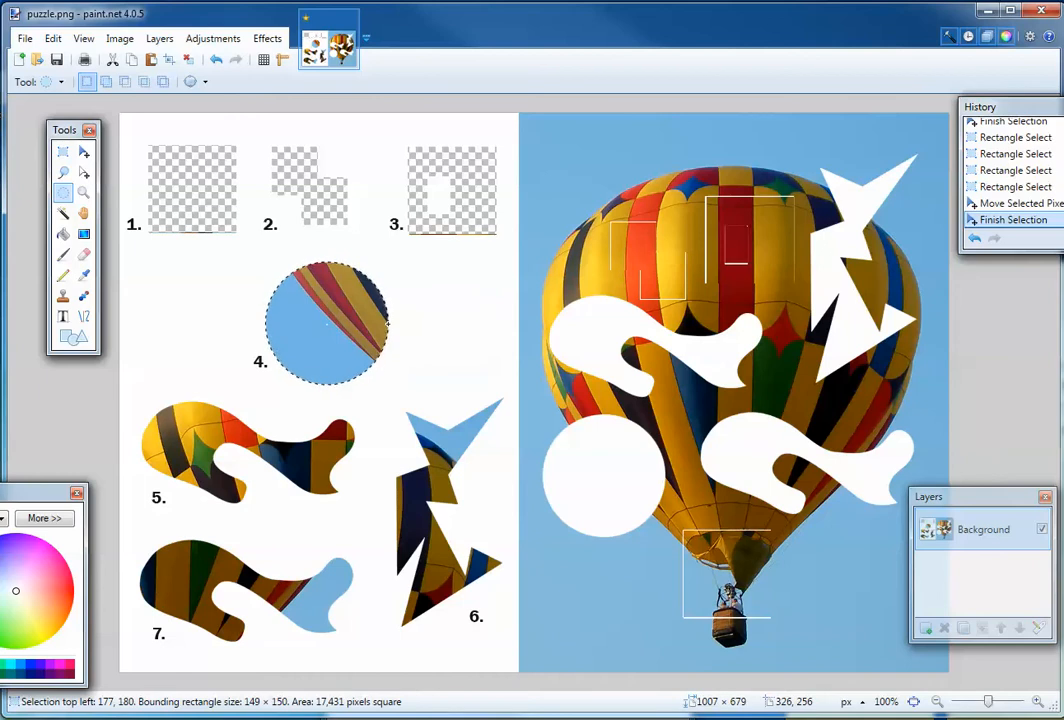
{"action": "left_click_drag", "start_coordinate": [388, 323], "coordinate": [388, 324]}
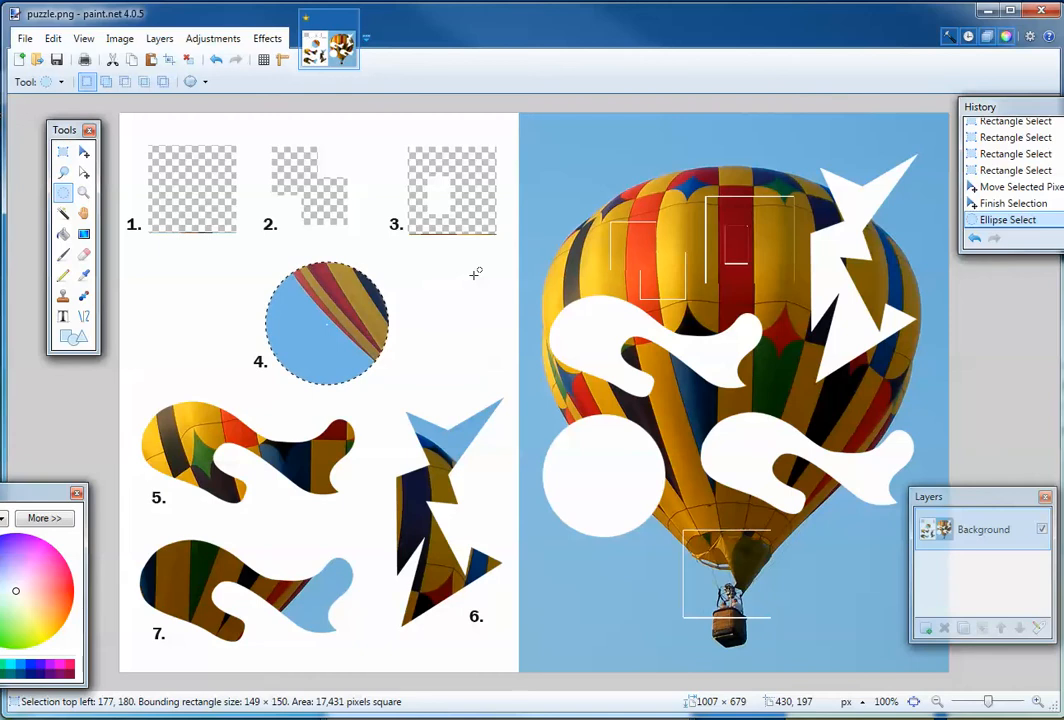
Move the selected pixels of piece 4 into the circular white gap at the balloon's lower edge and deselect them.
{"action": "left_click", "coordinate": [84, 152]}
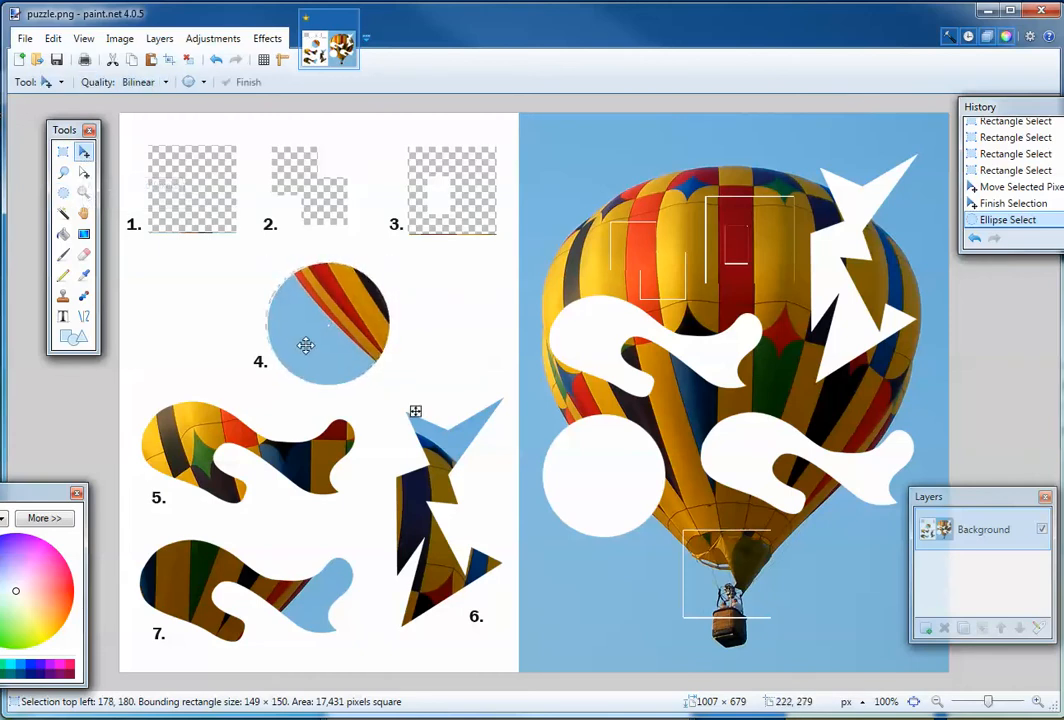
{"action": "left_click_drag", "start_coordinate": [306, 347], "coordinate": [578, 496]}
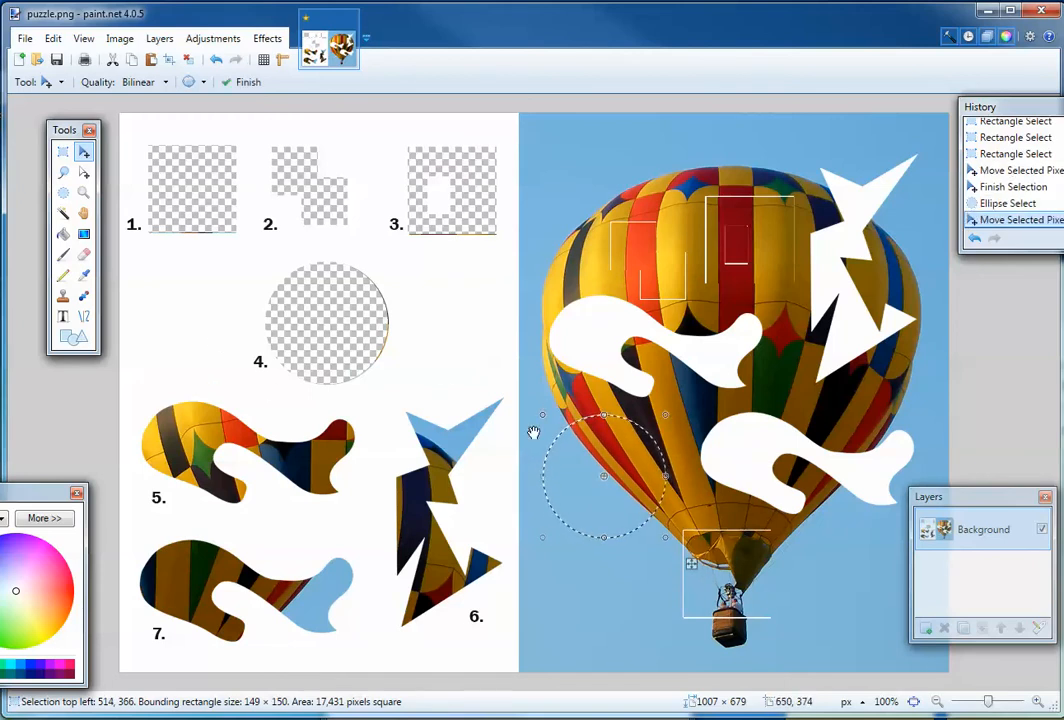
{"action": "key", "text": "ctrl+d"}
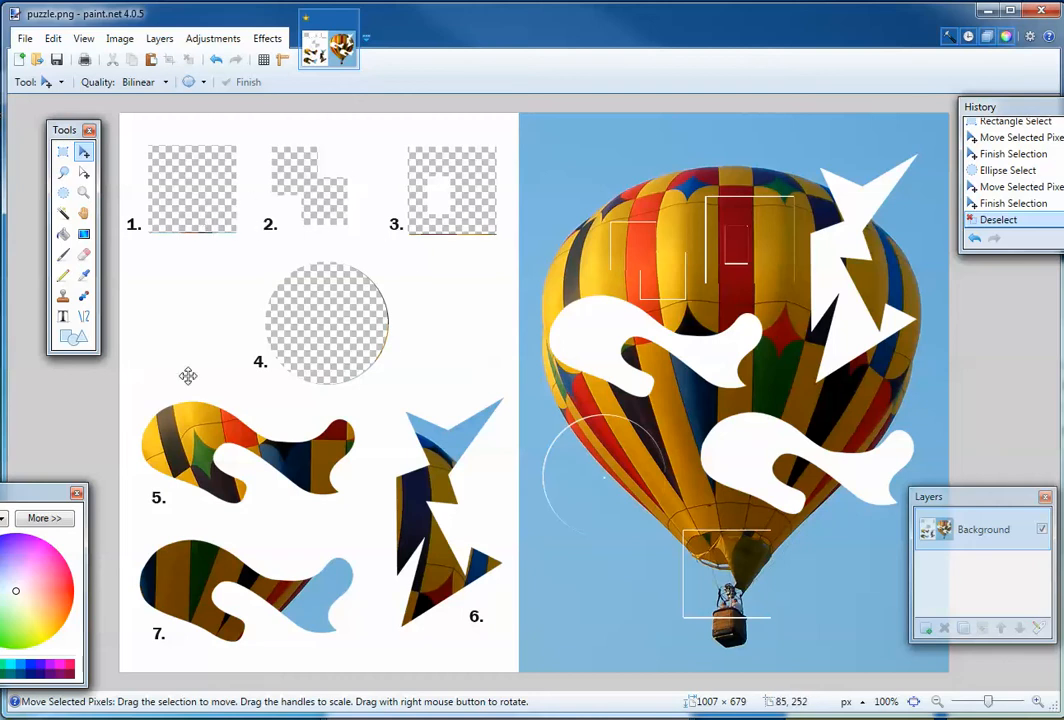
Trace the outline of piece 5 with a lasso selection of about 260 × 123 px.
{"action": "left_click", "coordinate": [64, 176]}
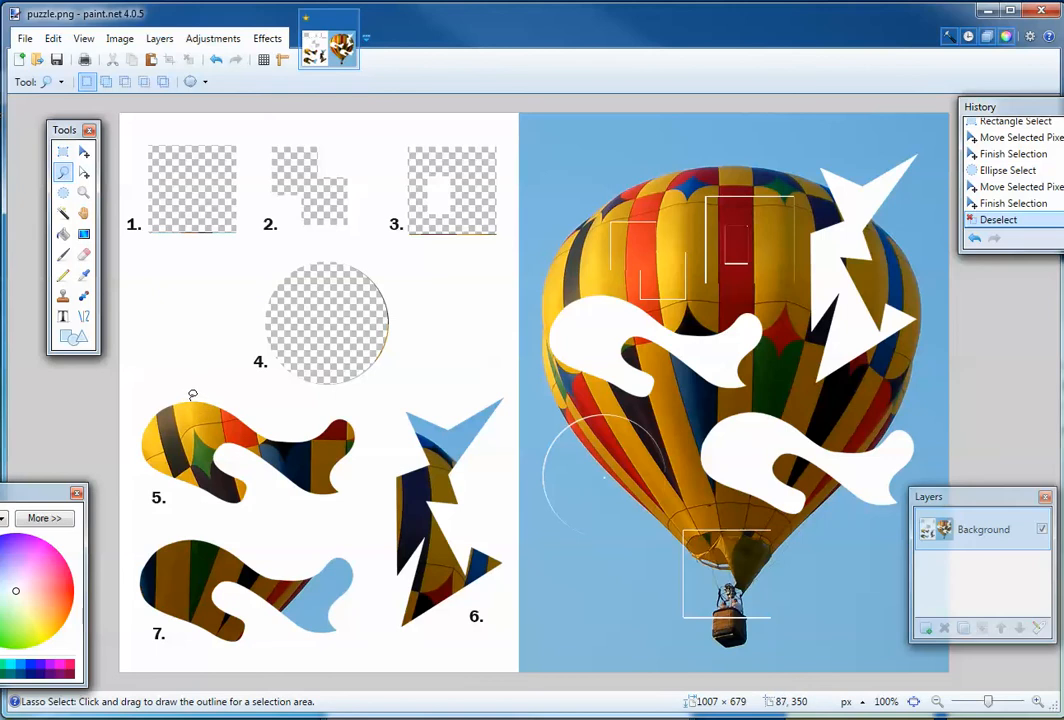
{"action": "mouse_move", "coordinate": [191, 402]}
{"action": "left_mouse_down"}
{"action": "mouse_move", "coordinate": [280, 440]}
{"action": "mouse_move", "coordinate": [313, 439]}
{"action": "mouse_move", "coordinate": [340, 418]}
{"action": "mouse_move", "coordinate": [354, 431]}
{"action": "mouse_move", "coordinate": [347, 452]}
{"action": "left_mouse_up"}
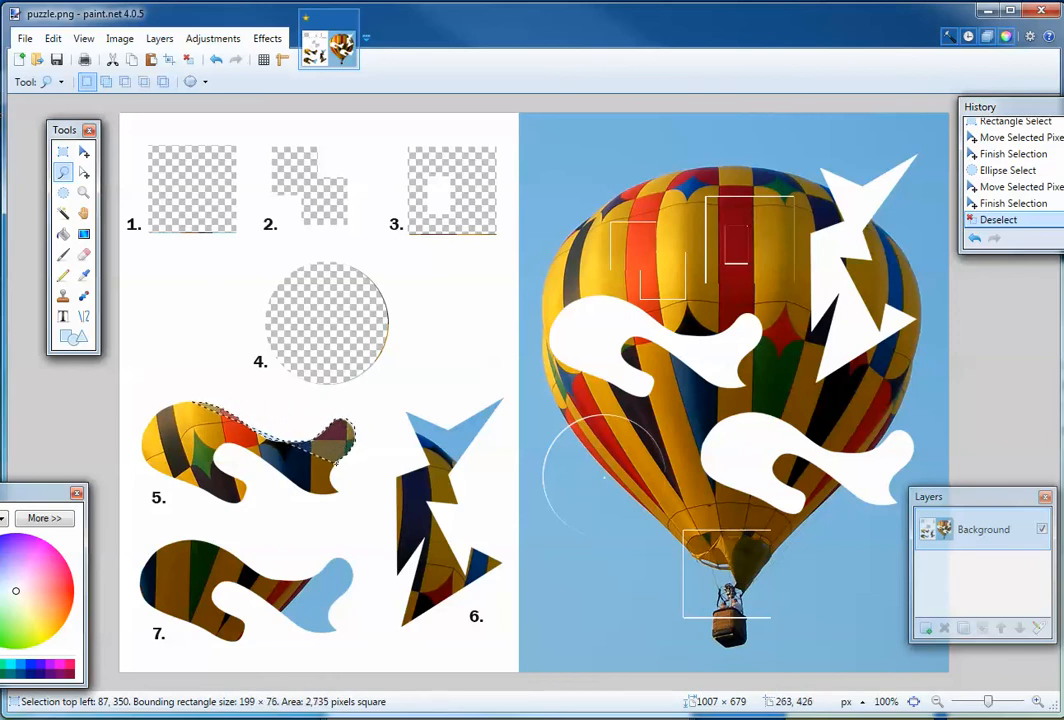
{"action": "left_click_drag", "start_coordinate": [336, 463], "coordinate": [333, 487]}
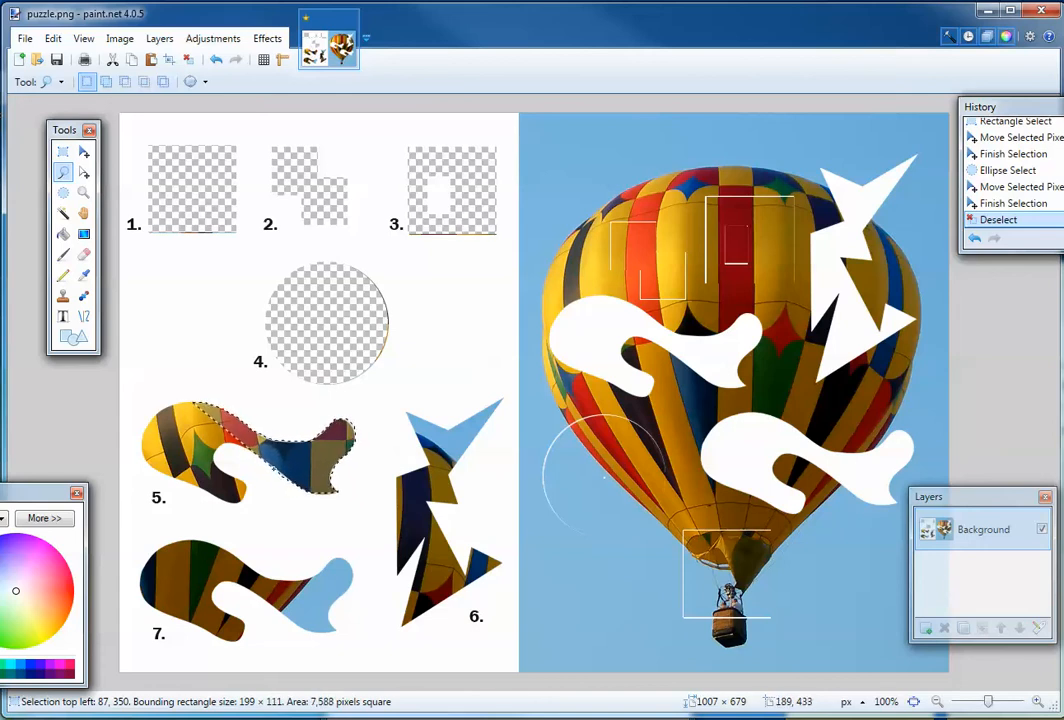
{"action": "left_click_drag", "start_coordinate": [247, 450], "coordinate": [235, 445]}
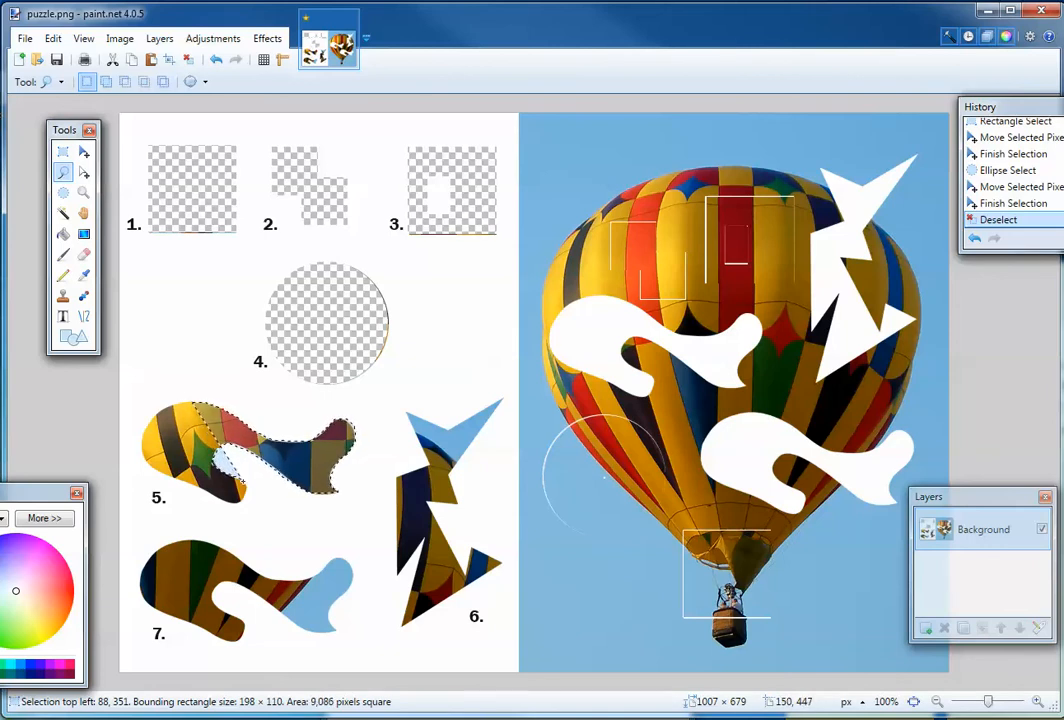
{"action": "mouse_move", "coordinate": [245, 495]}
{"action": "left_mouse_down"}
{"action": "mouse_move", "coordinate": [200, 414]}
{"action": "mouse_move", "coordinate": [197, 491]}
{"action": "mouse_move", "coordinate": [144, 459]}
{"action": "left_mouse_up"}
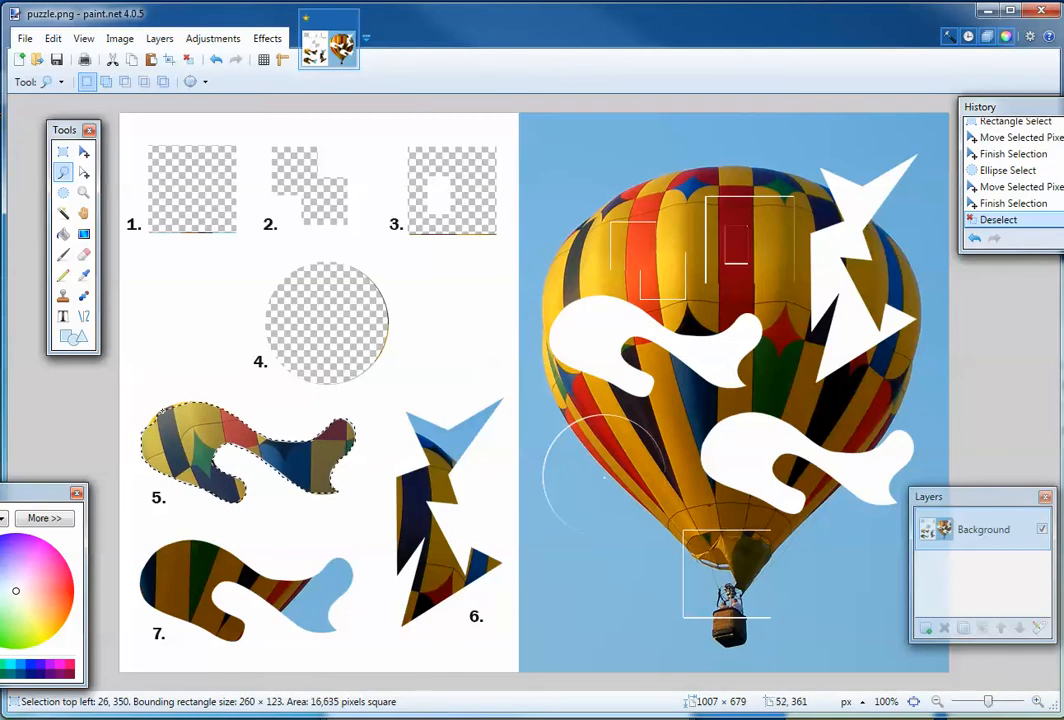
{"action": "left_click_drag", "start_coordinate": [177, 390], "coordinate": [180, 392]}
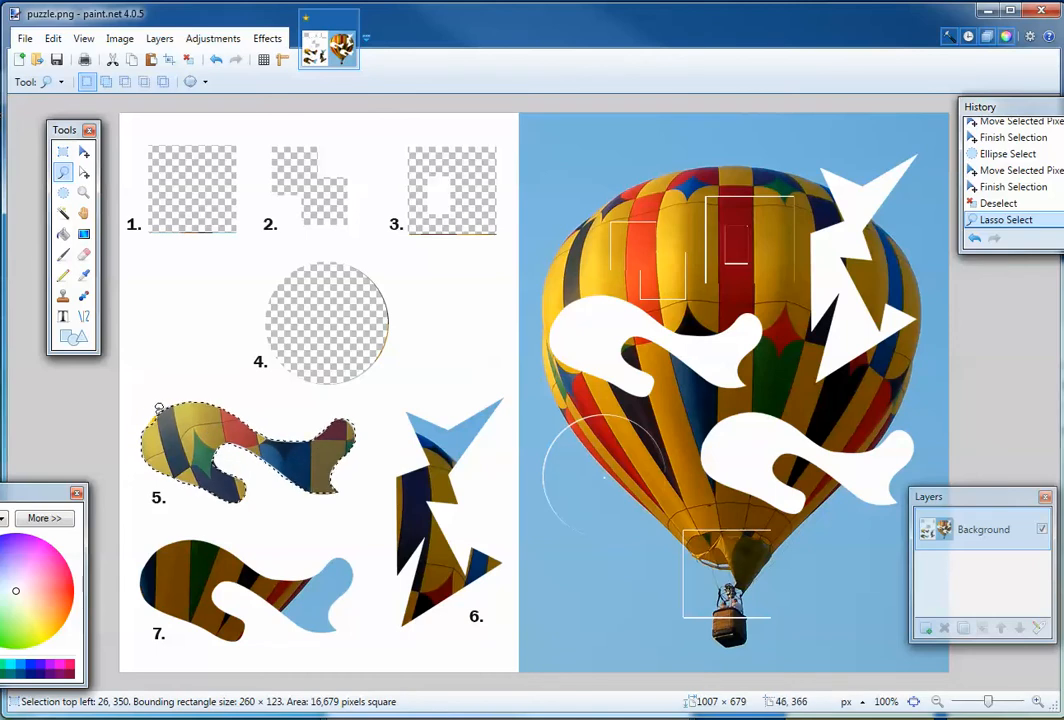
Add the missed yellow sliver at piece 5's upper-left edge to the lasso selection, with the Colors window shifted clear of the piece.
{"action": "left_click", "coordinate": [233, 378]}
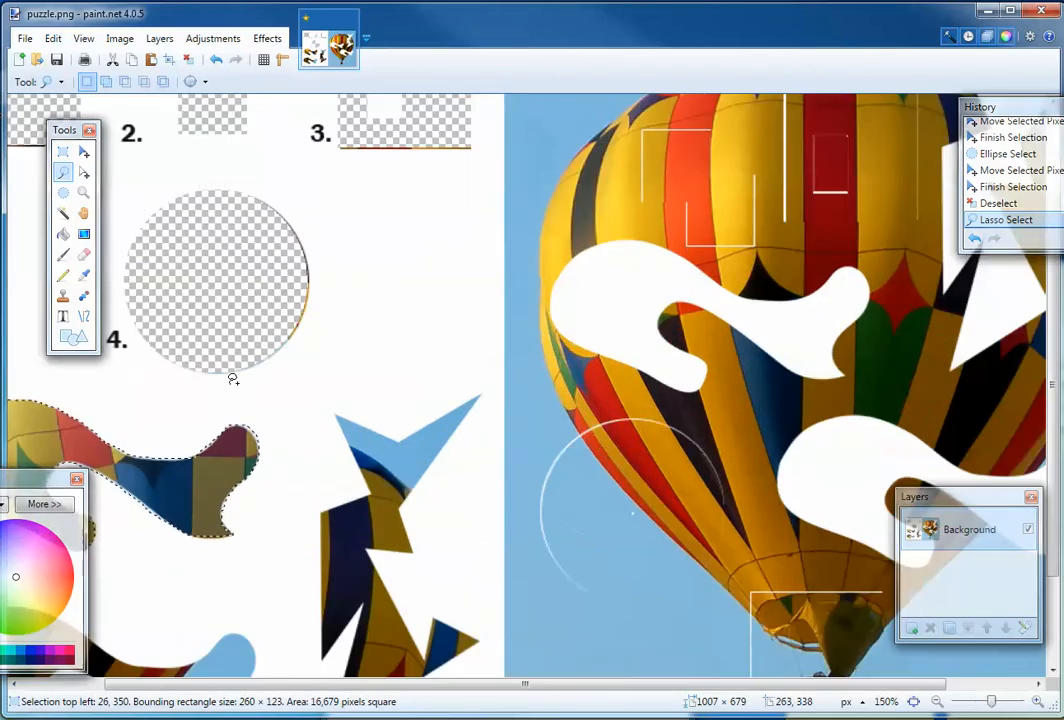
{"action": "left_click", "coordinate": [233, 378]}
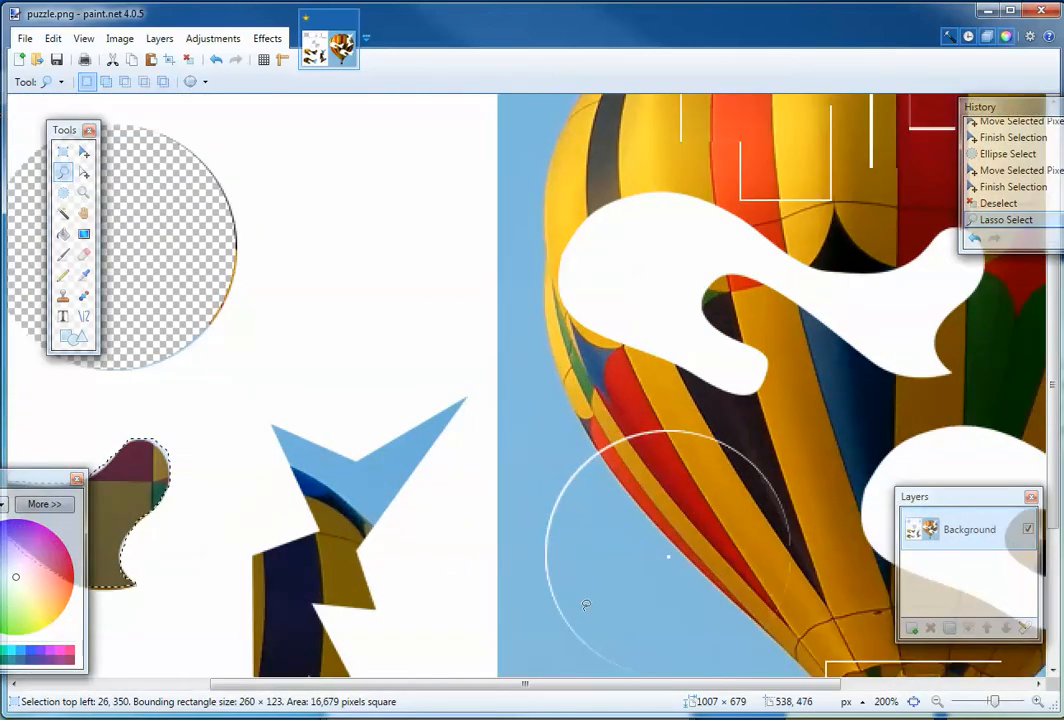
{"action": "left_click_drag", "start_coordinate": [601, 684], "coordinate": [414, 684]}
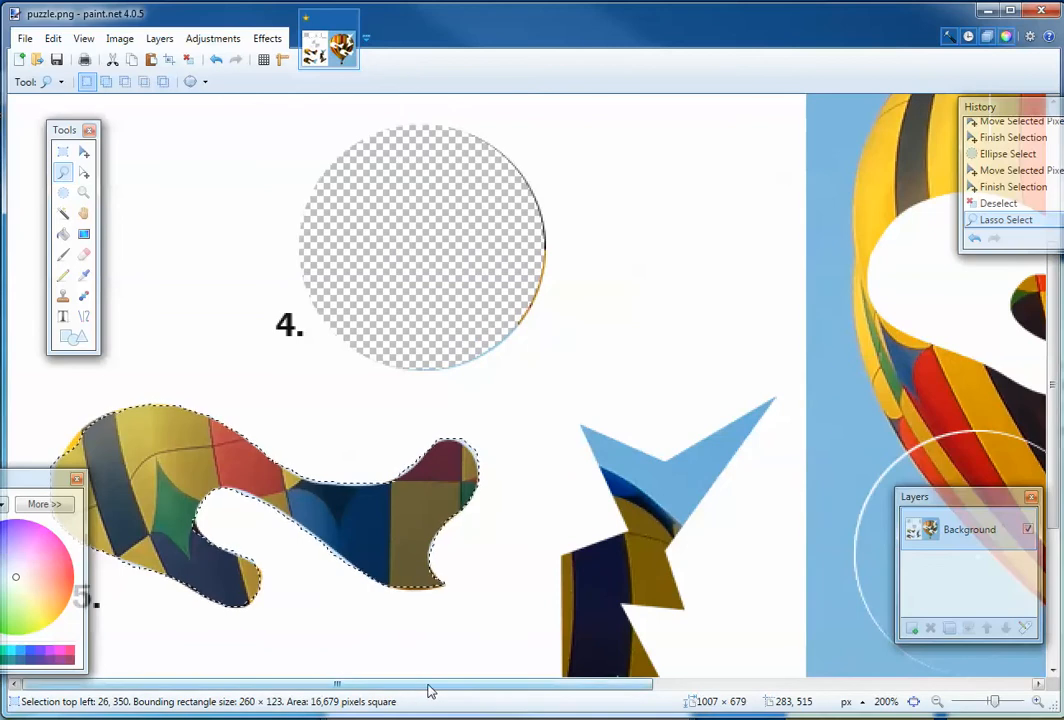
{"action": "left_click_drag", "start_coordinate": [40, 478], "coordinate": [92, 600]}
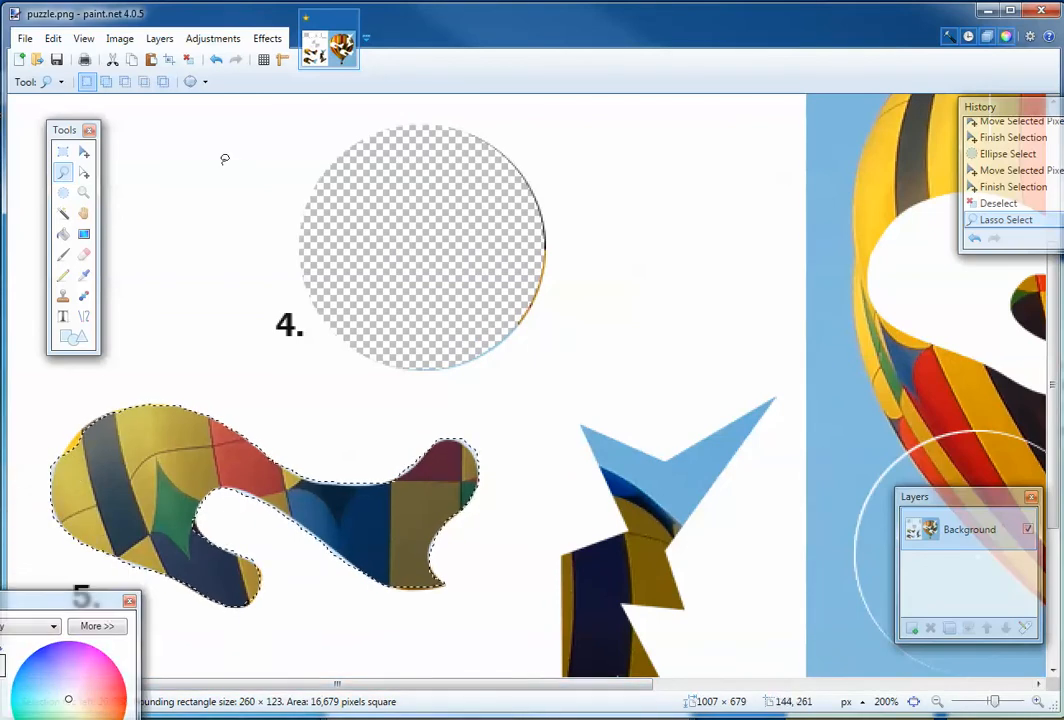
{"action": "left_click", "coordinate": [105, 83]}
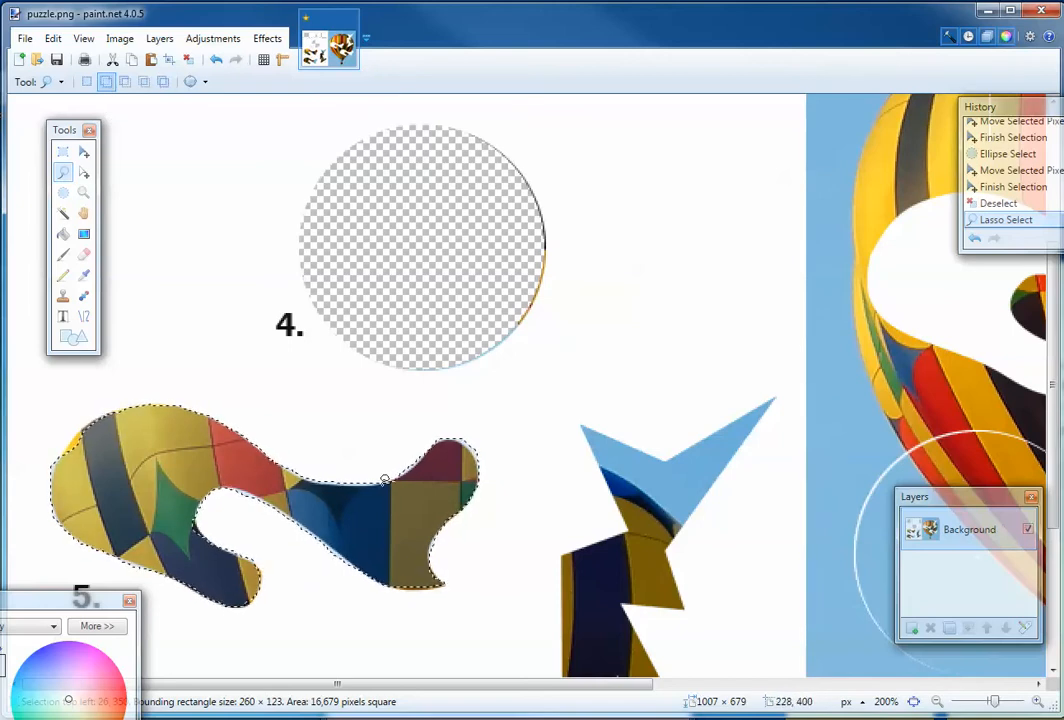
{"action": "mouse_move", "coordinate": [57, 480]}
{"action": "left_mouse_down"}
{"action": "mouse_move", "coordinate": [83, 420]}
{"action": "mouse_move", "coordinate": [142, 412]}
{"action": "left_mouse_up"}
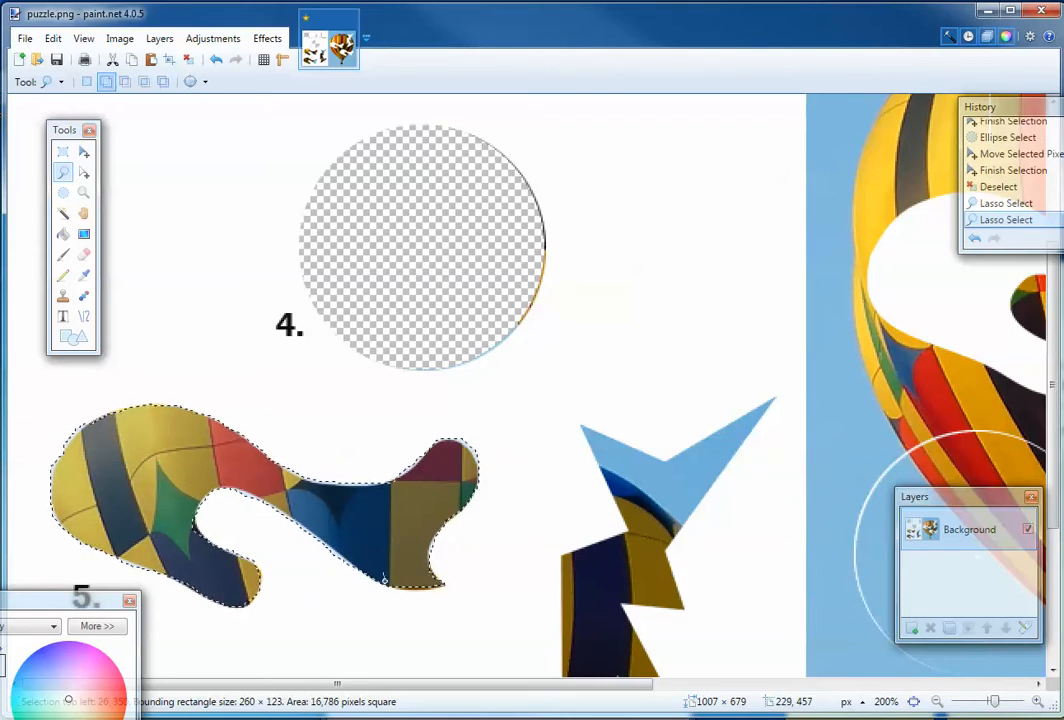
Refine piece 5's lasso selection by adding the missed slivers around its lower-right tip and subtracting the excess white along its outline.
{"action": "left_click_drag", "start_coordinate": [384, 578], "coordinate": [393, 582]}
{"action": "left_click_drag", "start_coordinate": [441, 568], "coordinate": [435, 560]}
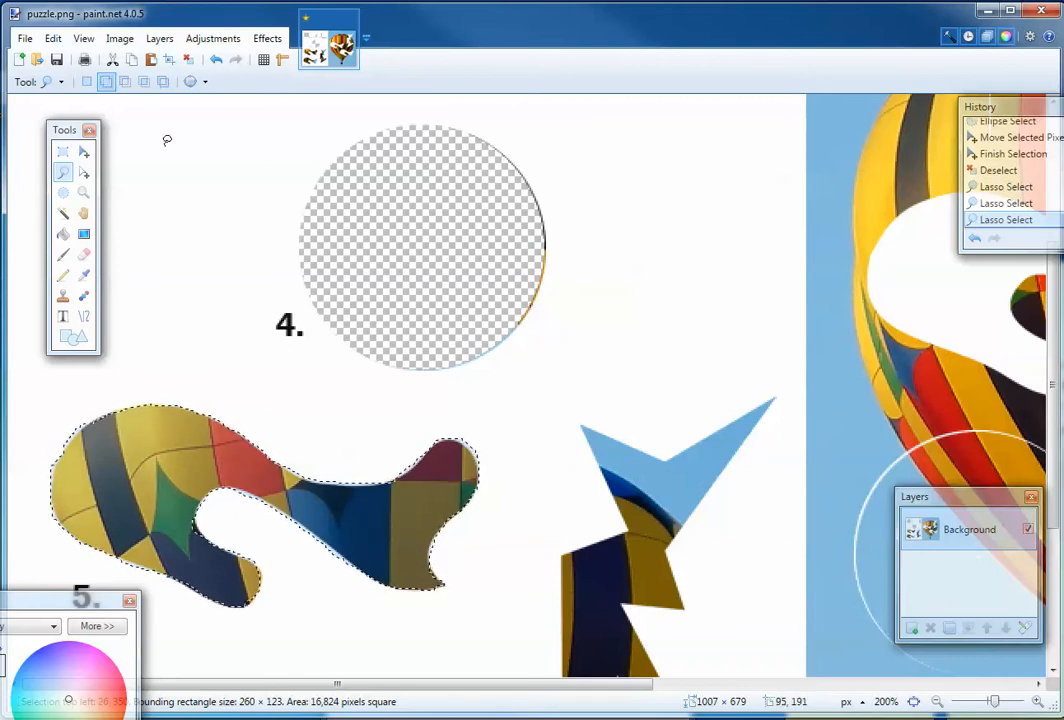
{"action": "left_click", "coordinate": [126, 83]}
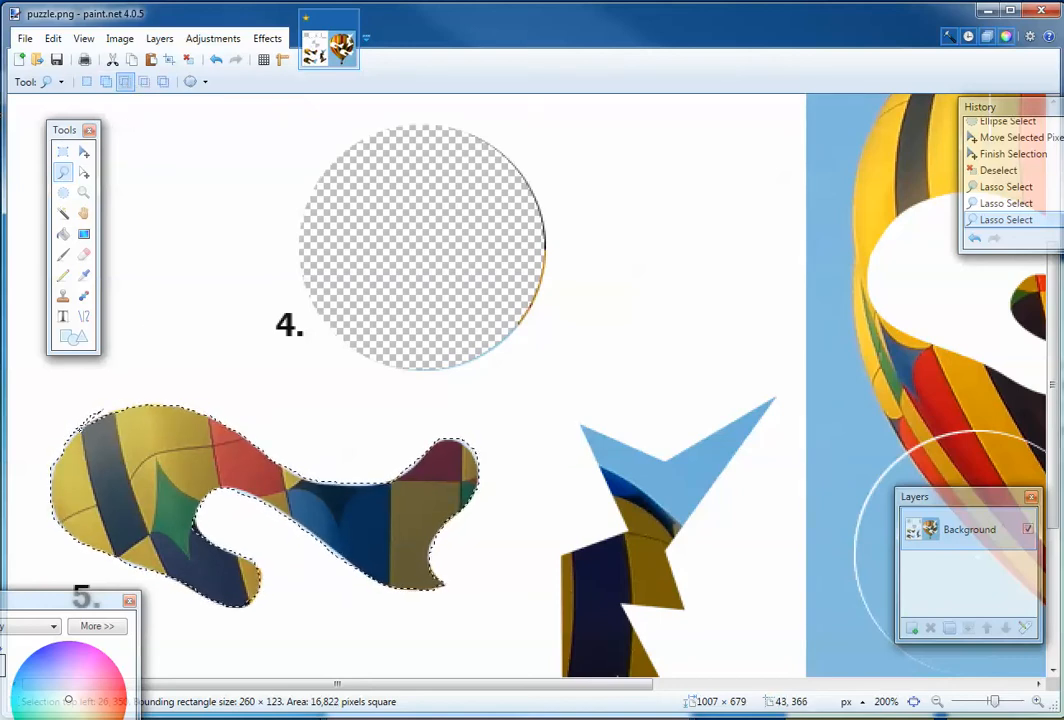
{"action": "left_click_drag", "start_coordinate": [40, 430], "coordinate": [65, 449]}
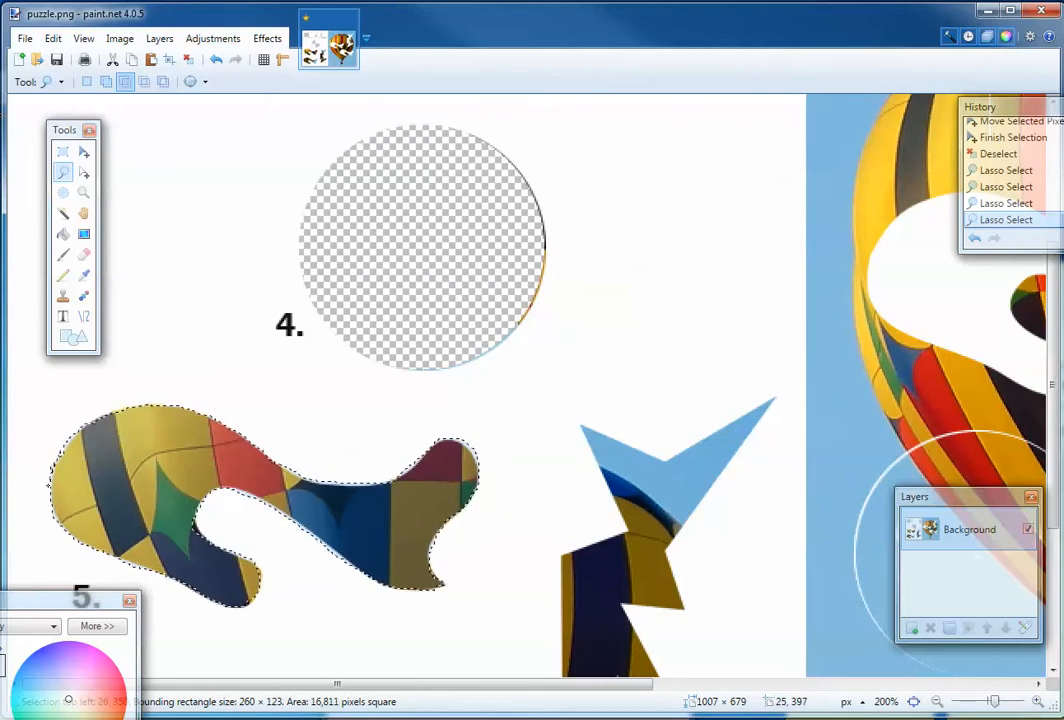
{"action": "left_click_drag", "start_coordinate": [30, 490], "coordinate": [52, 500]}
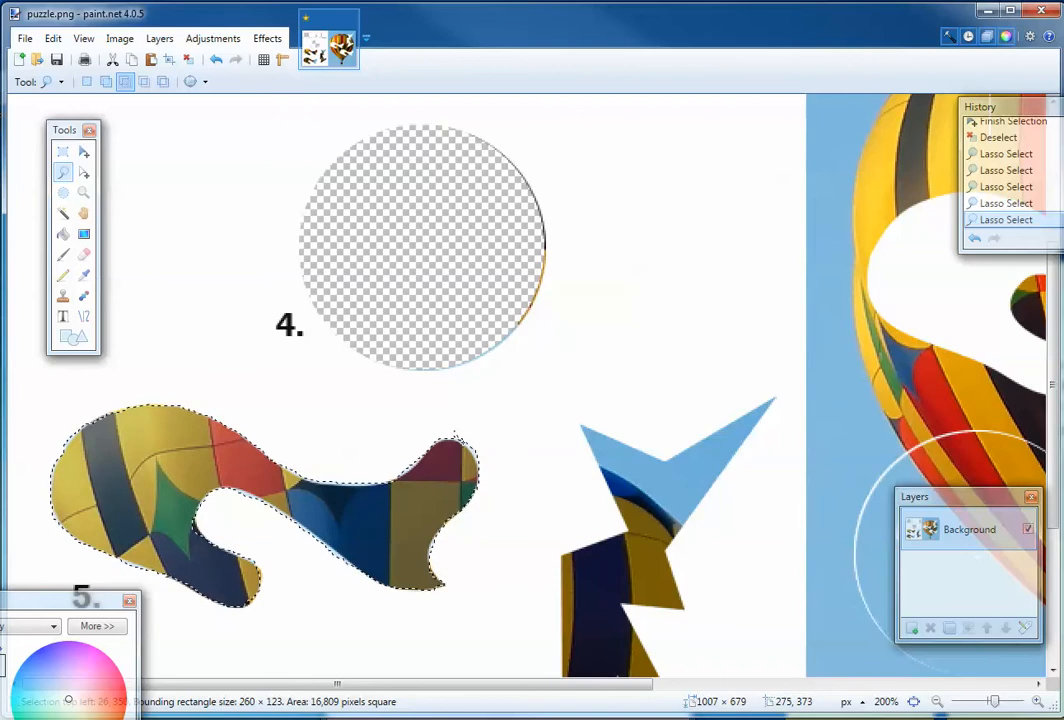
{"action": "left_click_drag", "start_coordinate": [470, 436], "coordinate": [525, 456]}
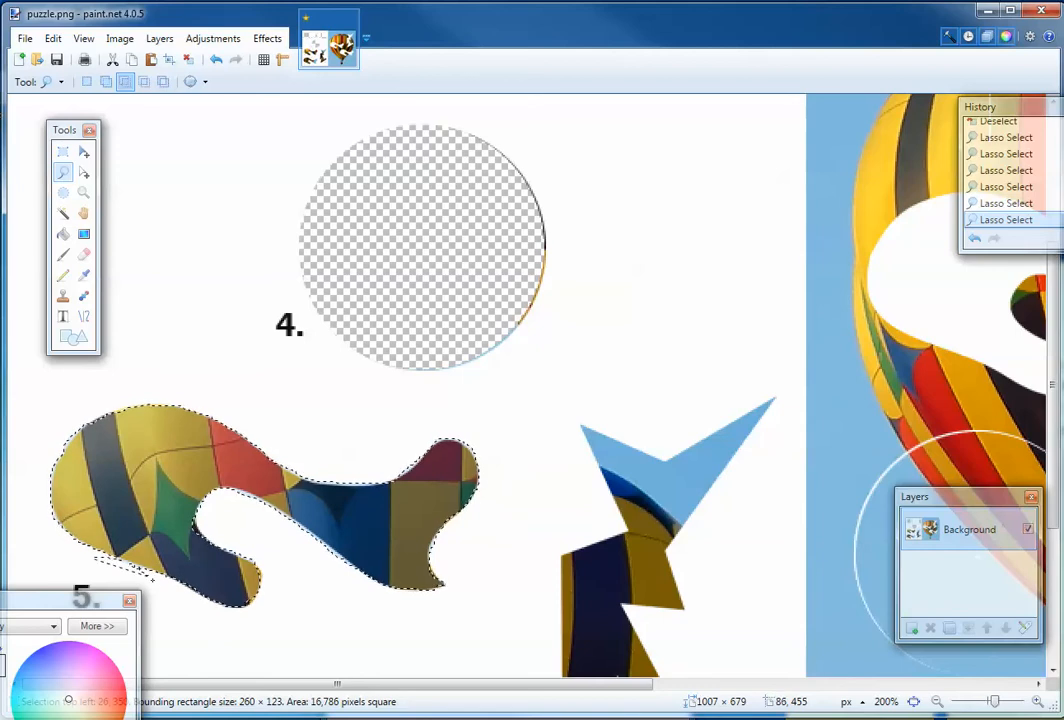
{"action": "left_click_drag", "start_coordinate": [158, 604], "coordinate": [164, 564]}
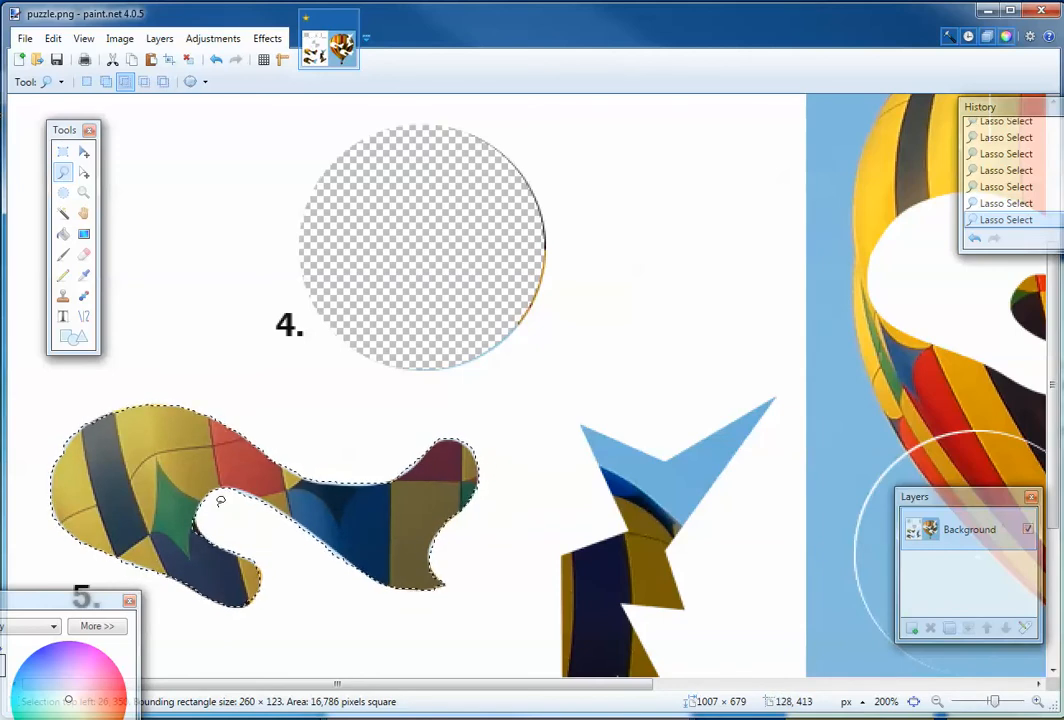
{"action": "left_click_drag", "start_coordinate": [250, 494], "coordinate": [298, 520]}
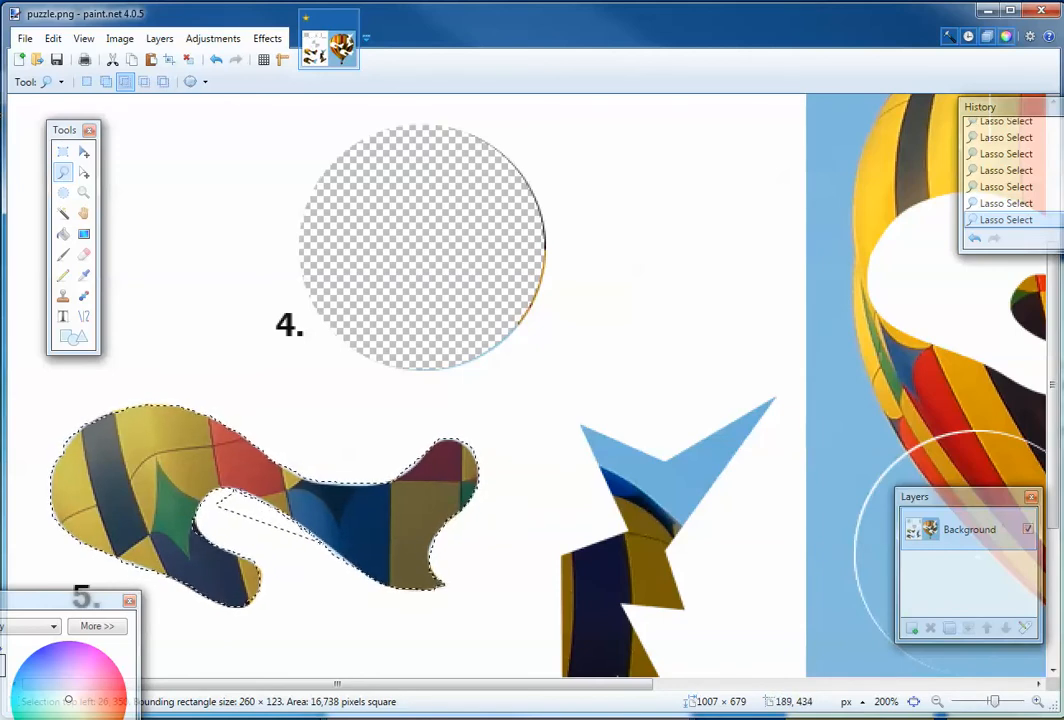
{"action": "left_click_drag", "start_coordinate": [362, 591], "coordinate": [323, 570]}
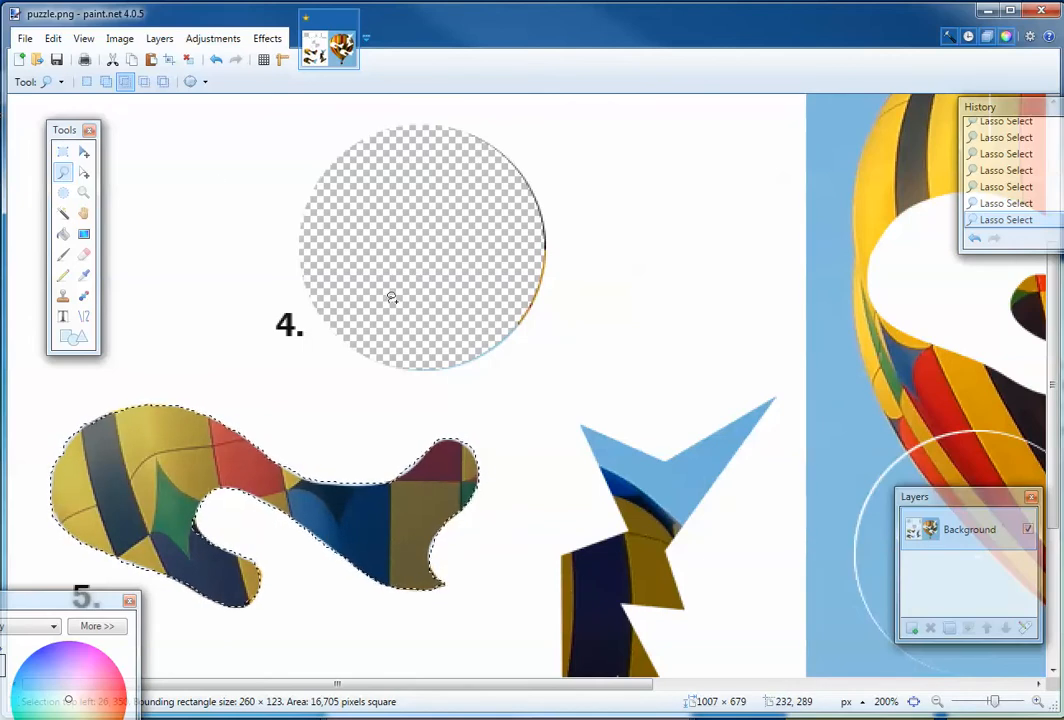
Move the selected pixels of piece 5 into the upper curved white gap on the balloon's left side and deselect them.
{"action": "key", "text": "ctrl+minus"}
{"action": "key", "text": "ctrl+minus"}
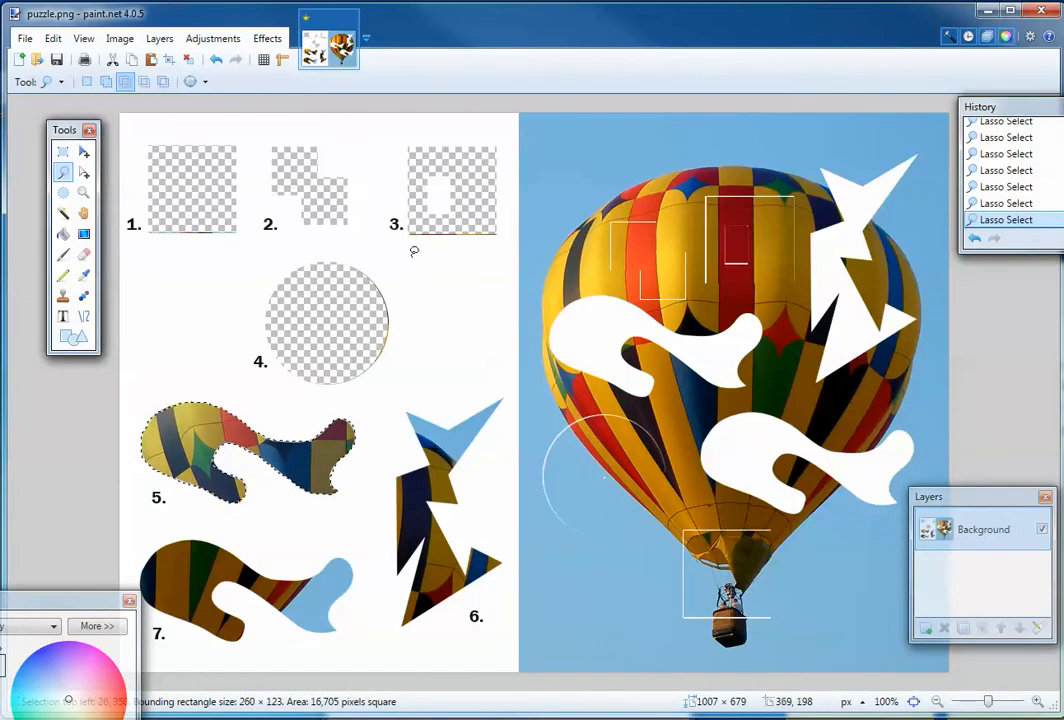
{"action": "left_click", "coordinate": [84, 152]}
{"action": "left_click_drag", "start_coordinate": [212, 436], "coordinate": [600, 336]}
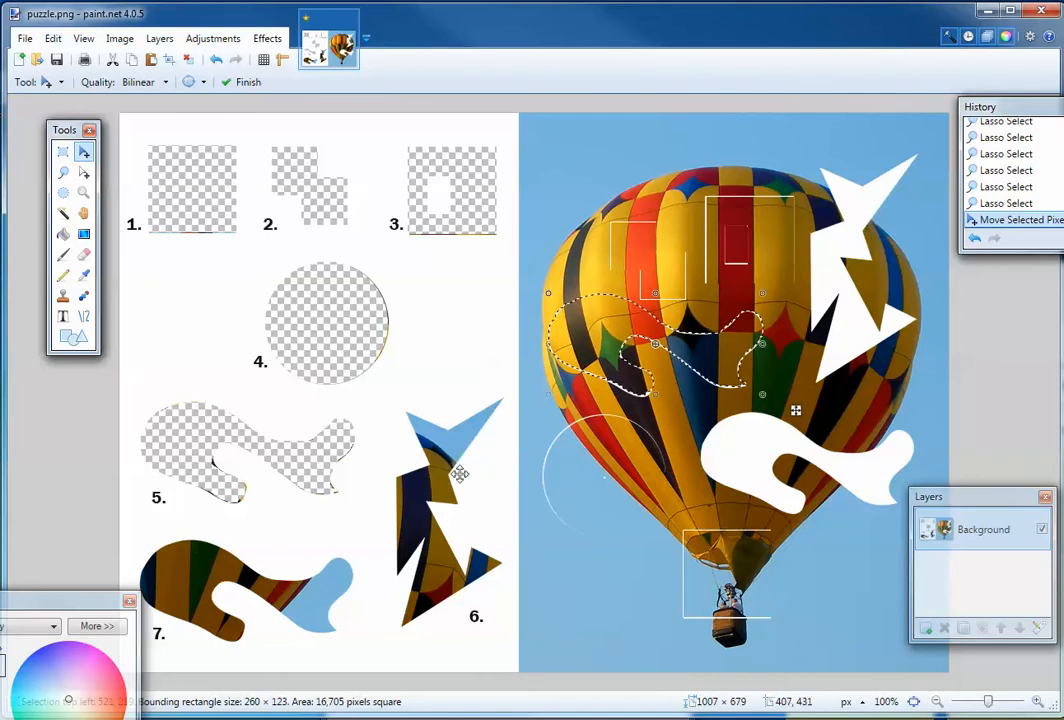
{"action": "left_click", "coordinate": [63, 213]}
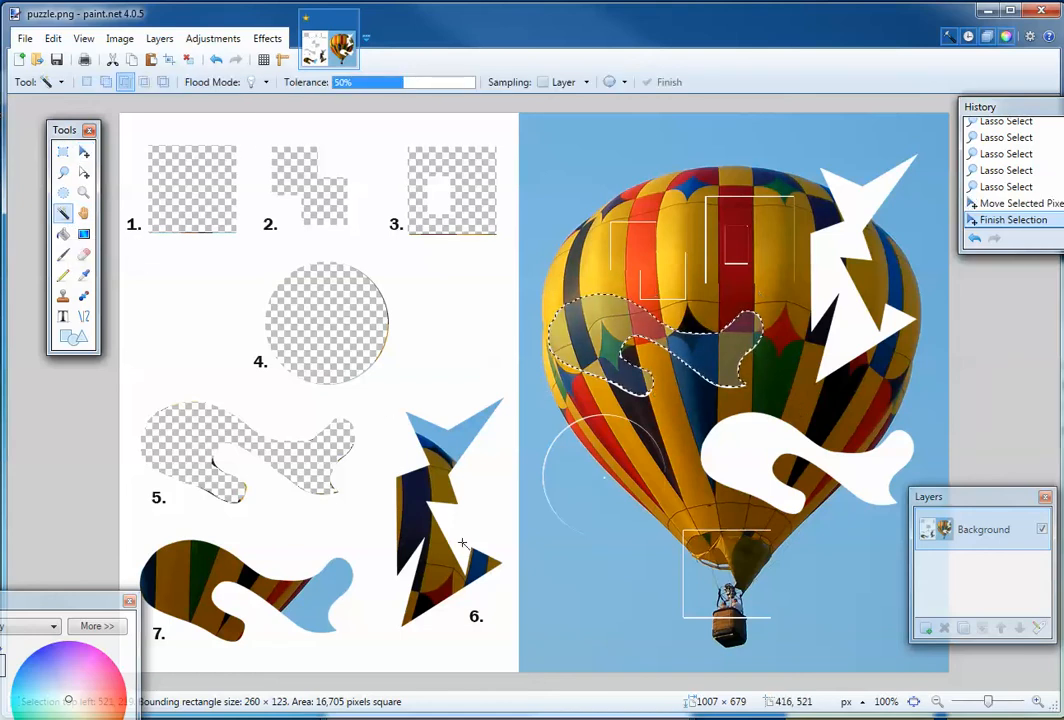
{"action": "left_click", "coordinate": [463, 436]}
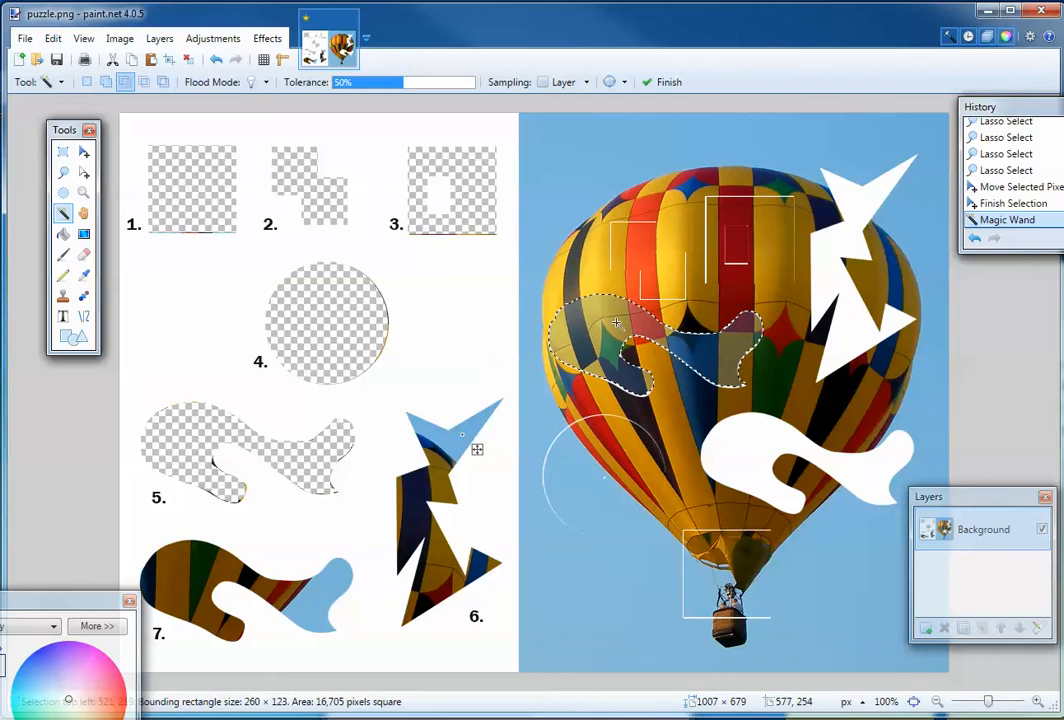
{"action": "key", "text": "Return"}
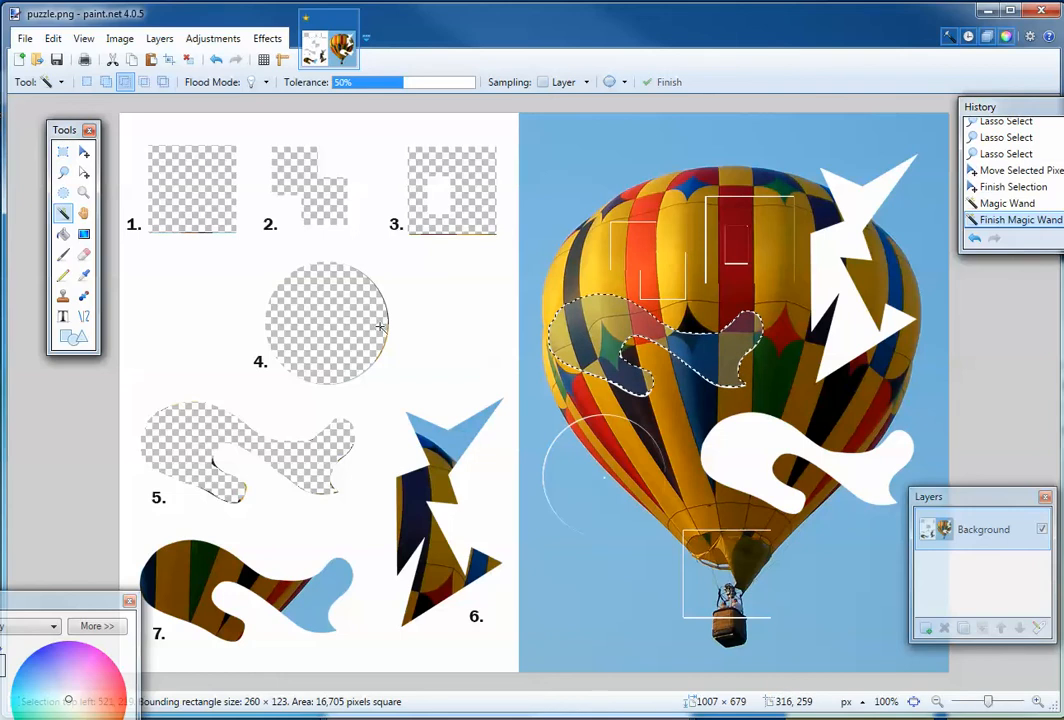
{"action": "key", "text": "ctrl+d"}
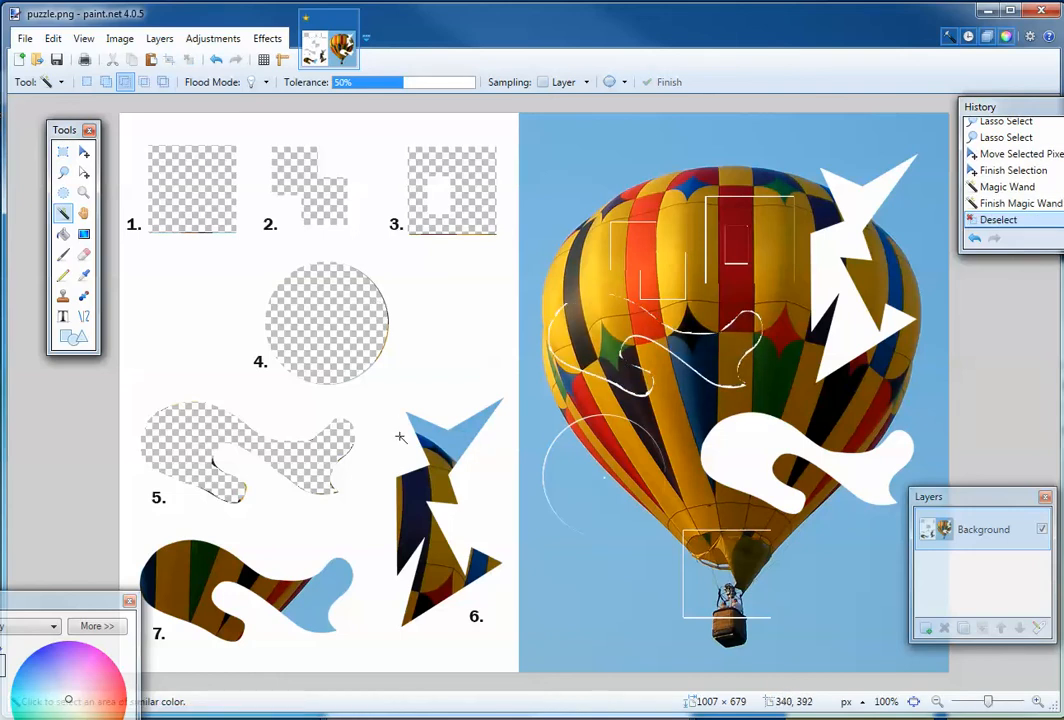
Select the whole jagged piece 6 with the Magic Wand, adding its sky, yellow, dark blue and remaining colour areas to one selection.
{"action": "left_click", "coordinate": [442, 442]}
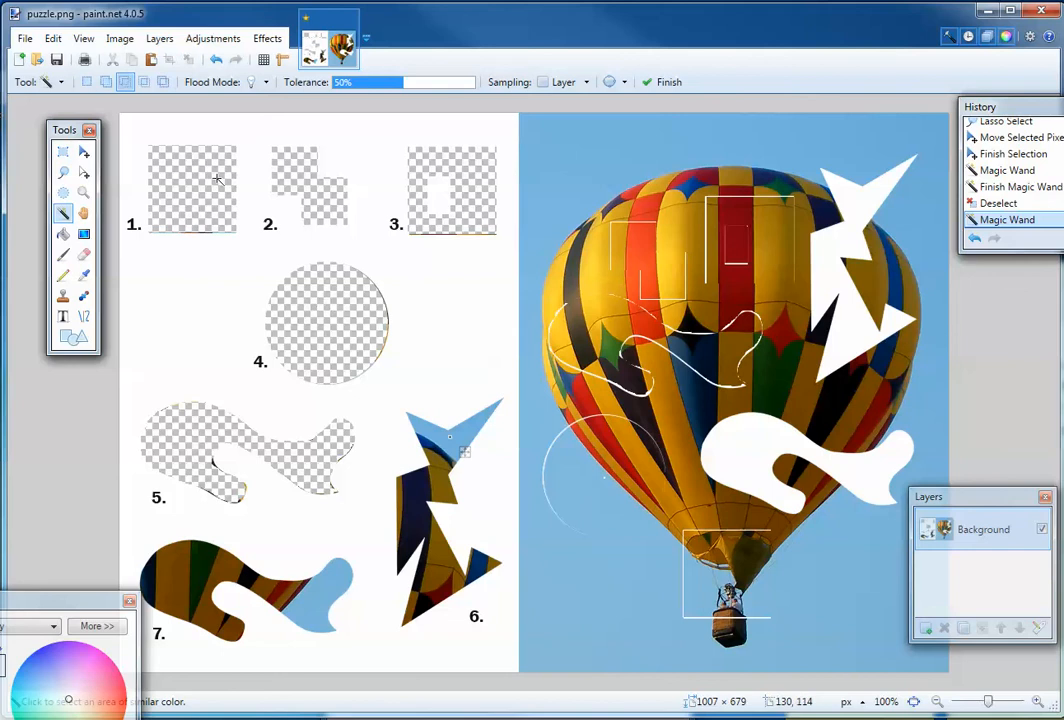
{"action": "left_click", "coordinate": [106, 84]}
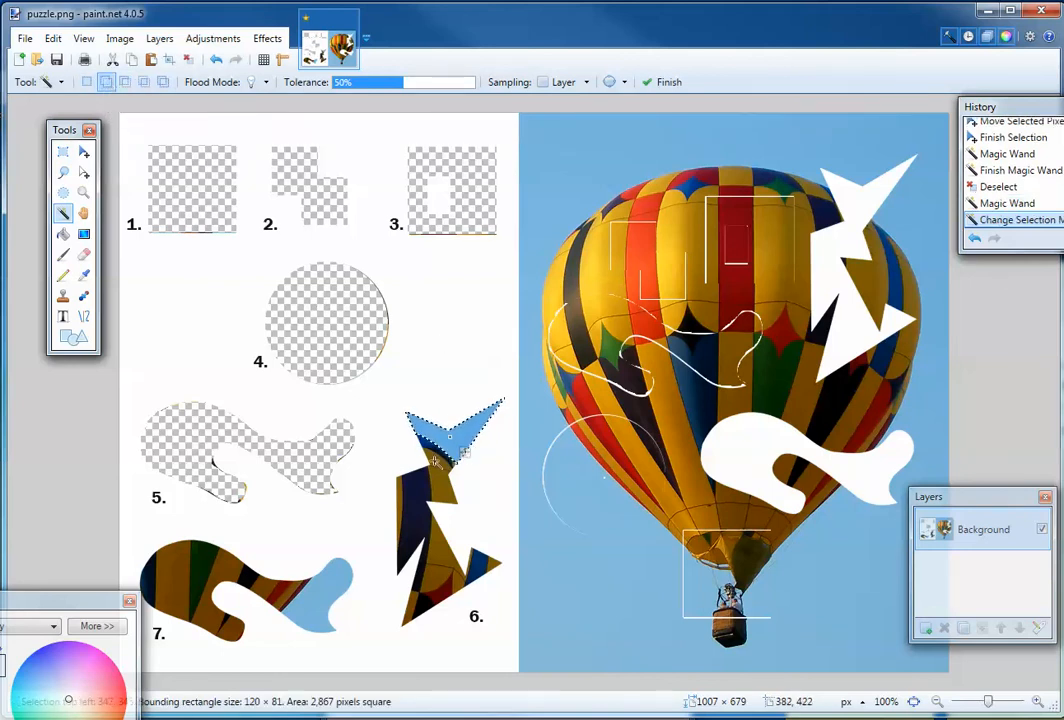
{"action": "left_click", "coordinate": [436, 452]}
{"action": "left_click", "coordinate": [435, 475]}
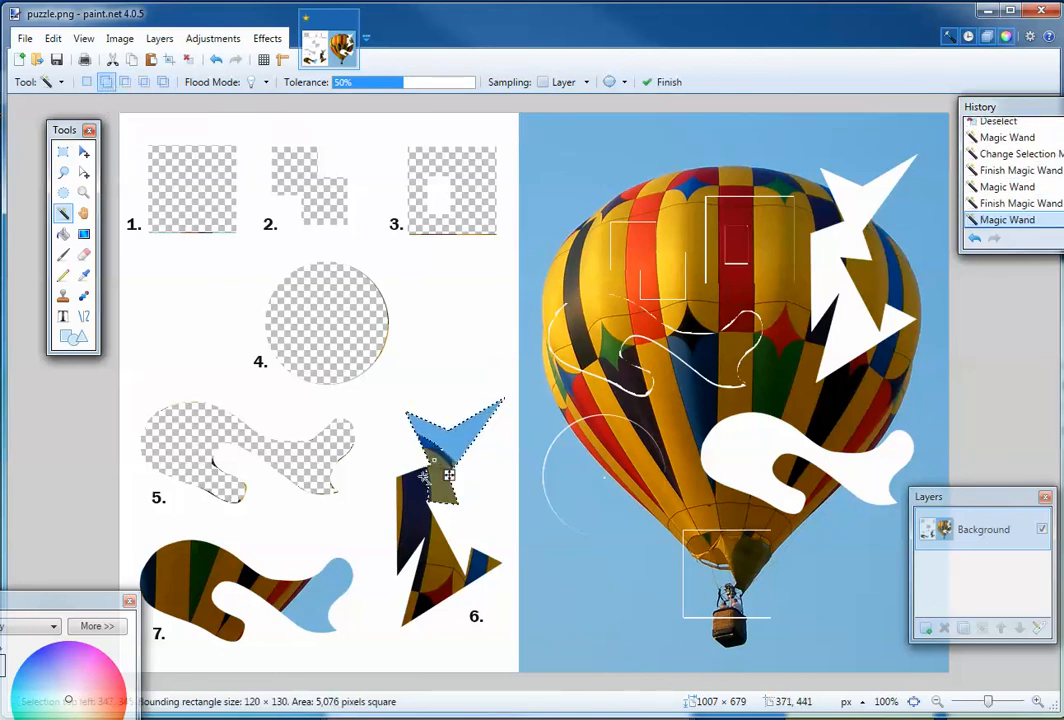
{"action": "left_click", "coordinate": [420, 500]}
{"action": "left_click", "coordinate": [416, 507]}
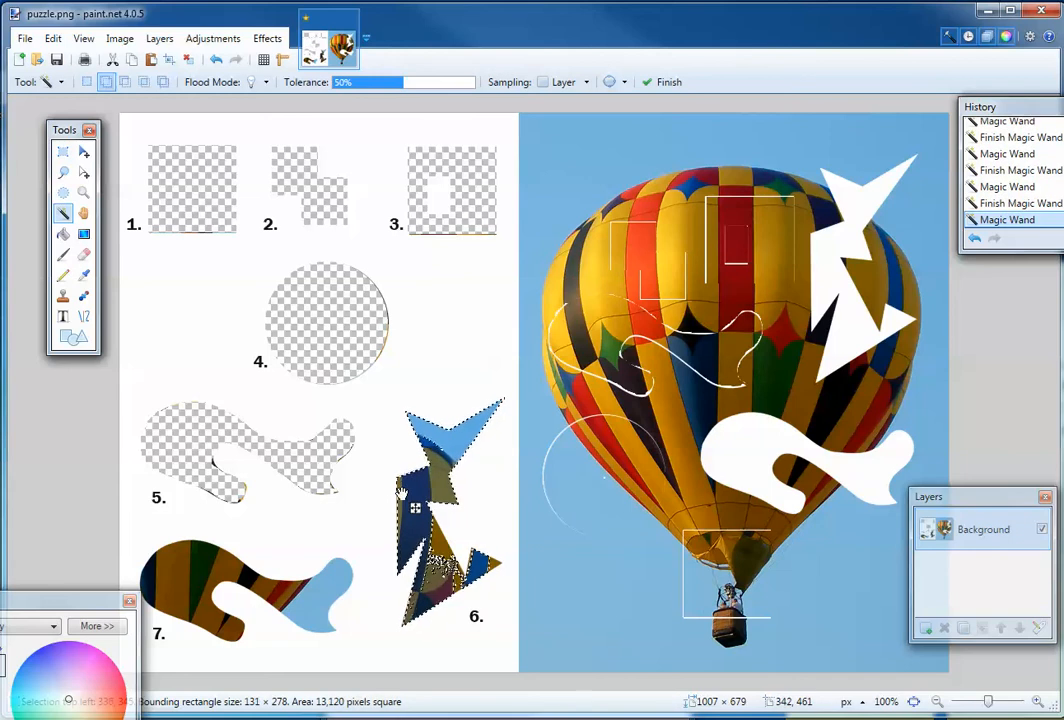
{"action": "left_click", "coordinate": [438, 558]}
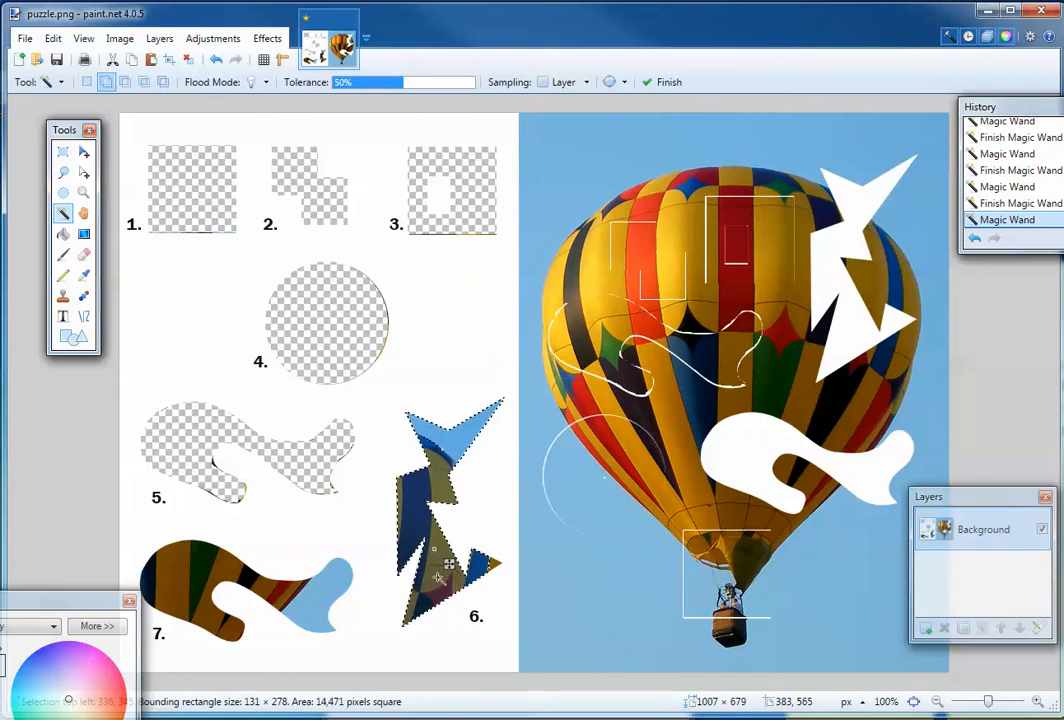
{"action": "left_click", "coordinate": [494, 566]}
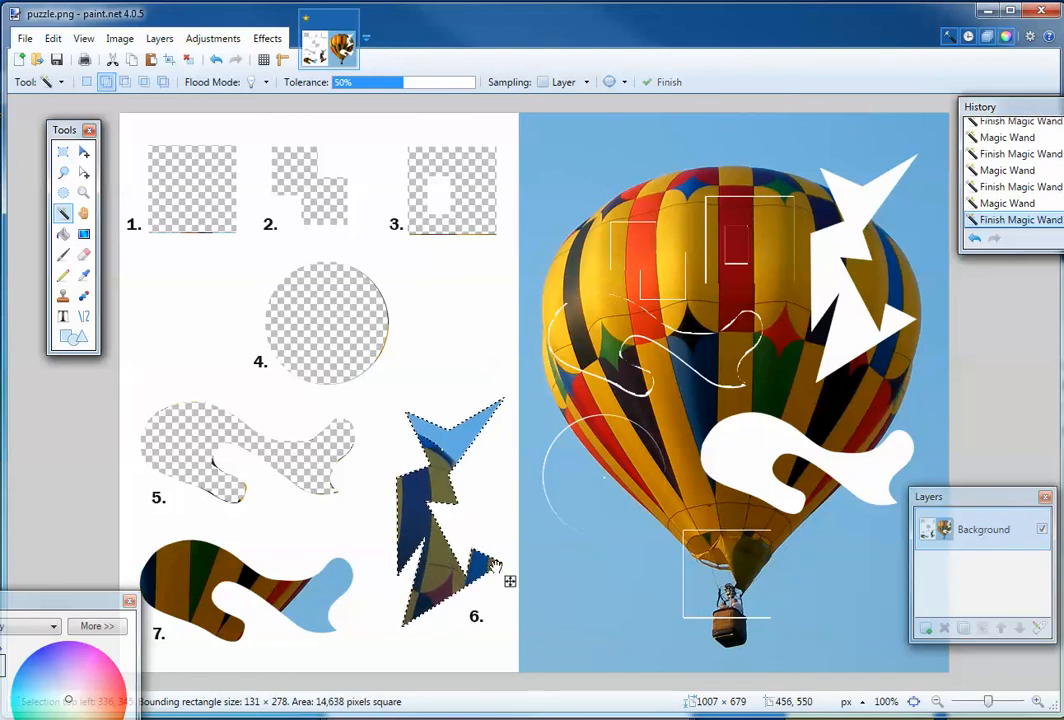
{"action": "left_click", "coordinate": [435, 446]}
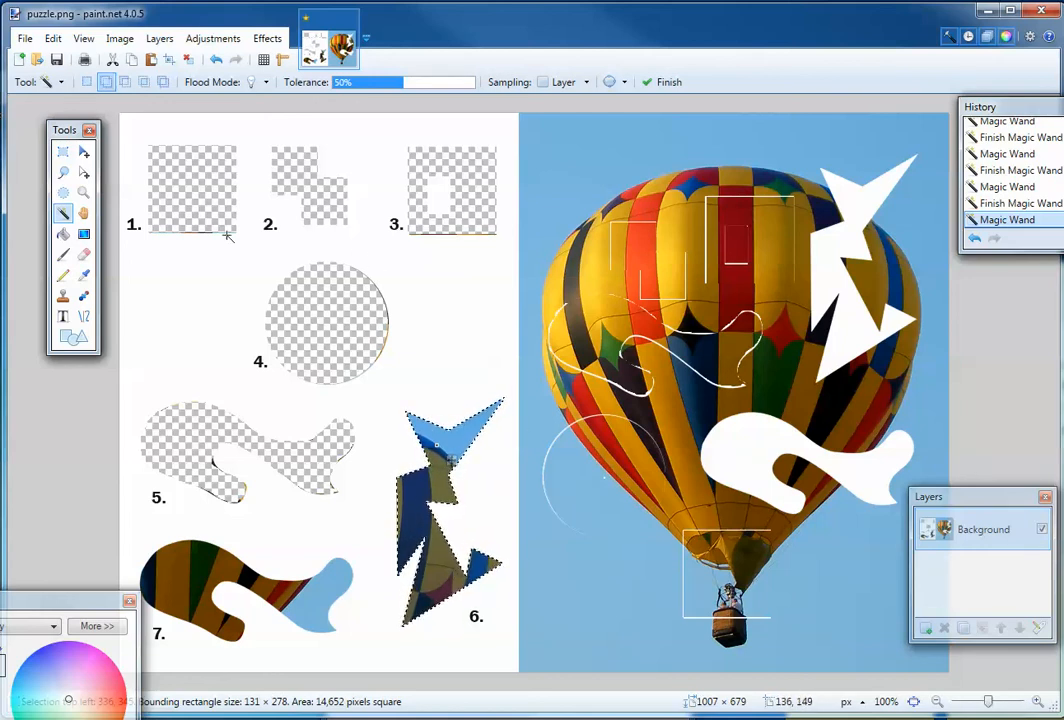
Move the selected pixels of piece 6 into the jagged white gap at the balloon's upper-right side and deselect them.
{"action": "left_click", "coordinate": [84, 155]}
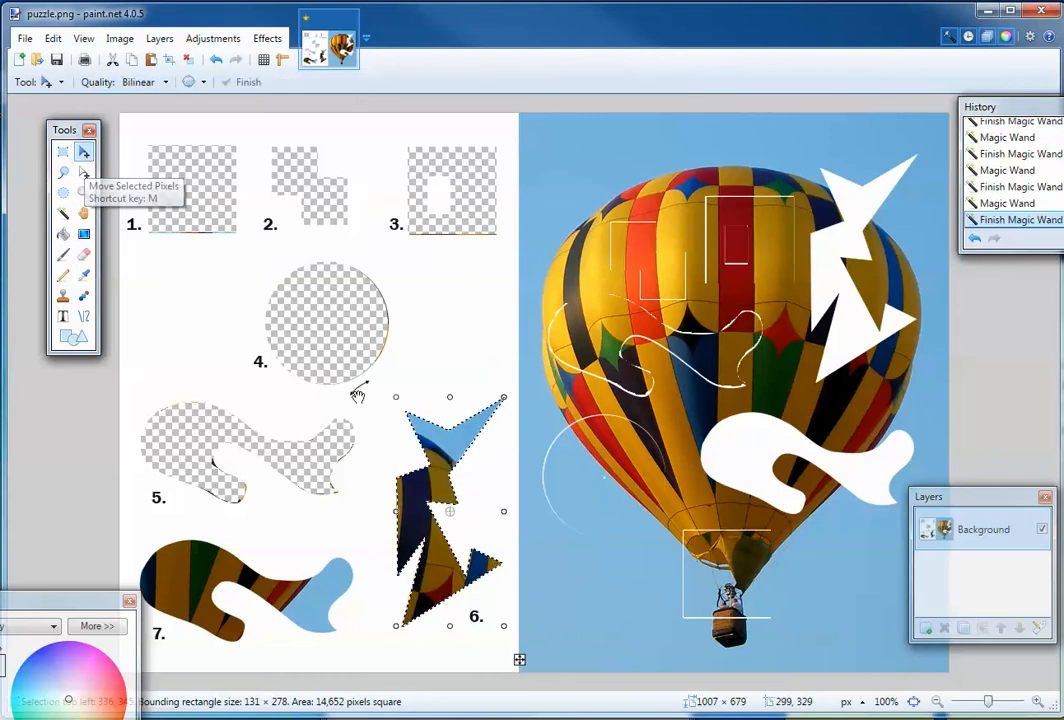
{"action": "left_click_drag", "start_coordinate": [462, 436], "coordinate": [862, 207]}
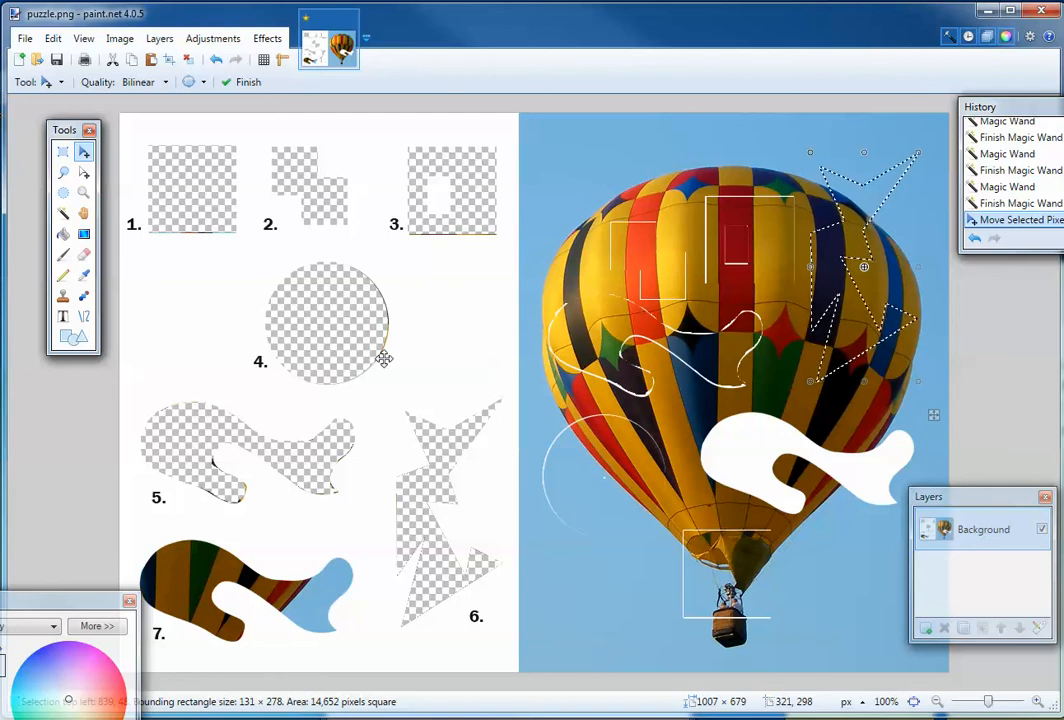
{"action": "key", "text": "ctrl+d"}
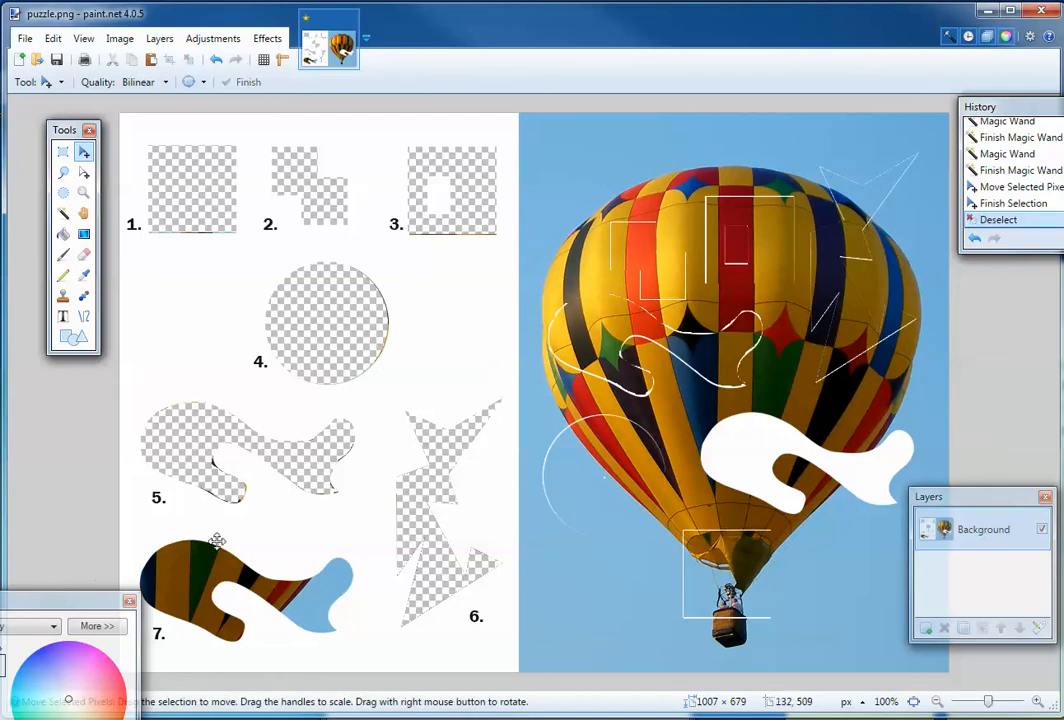
With the Colors window shifted clear of piece 7, select the white background around the pieces with the Magic Wand and invert the selection.
{"action": "left_click_drag", "start_coordinate": [68, 598], "coordinate": [24, 597]}
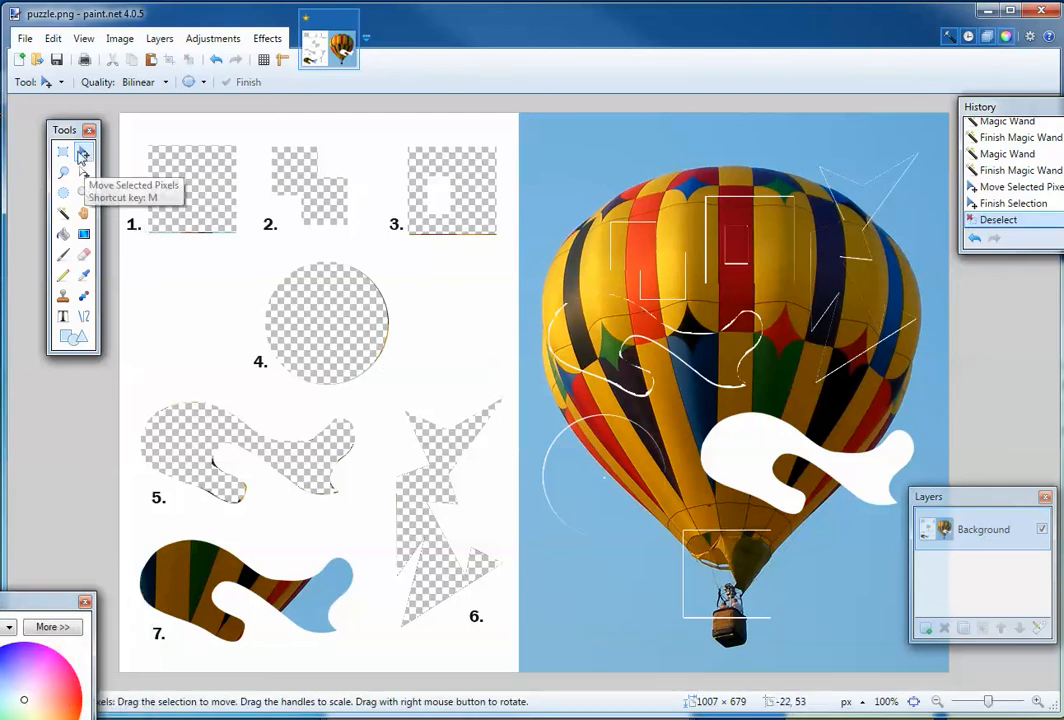
{"action": "left_click", "coordinate": [62, 213]}
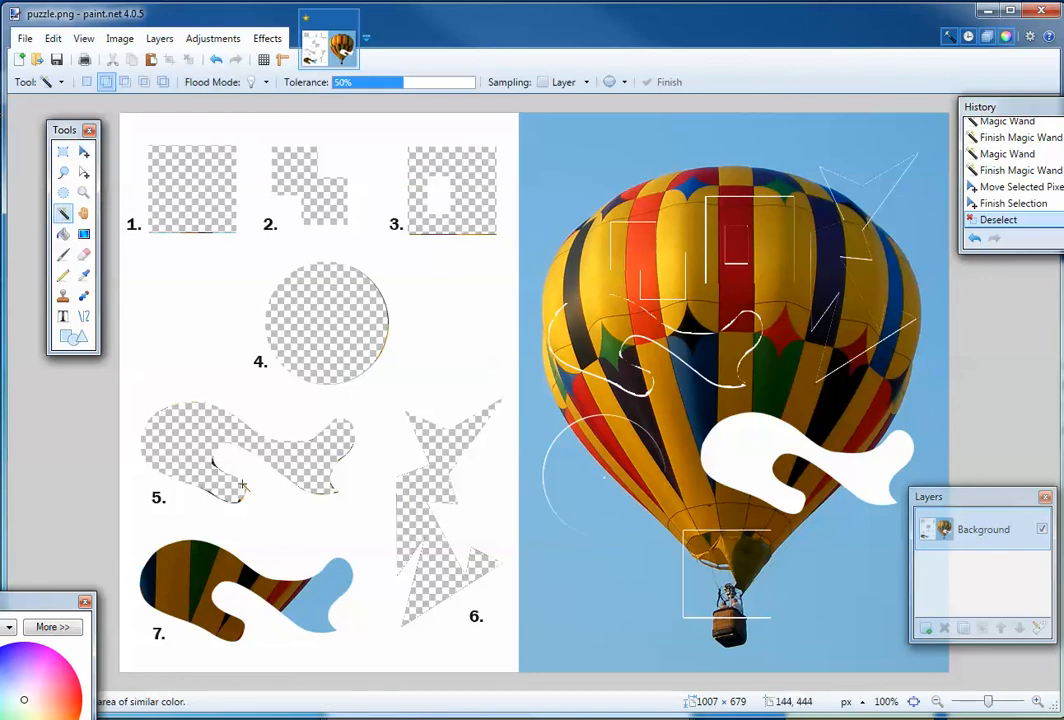
{"action": "left_click", "coordinate": [260, 540]}
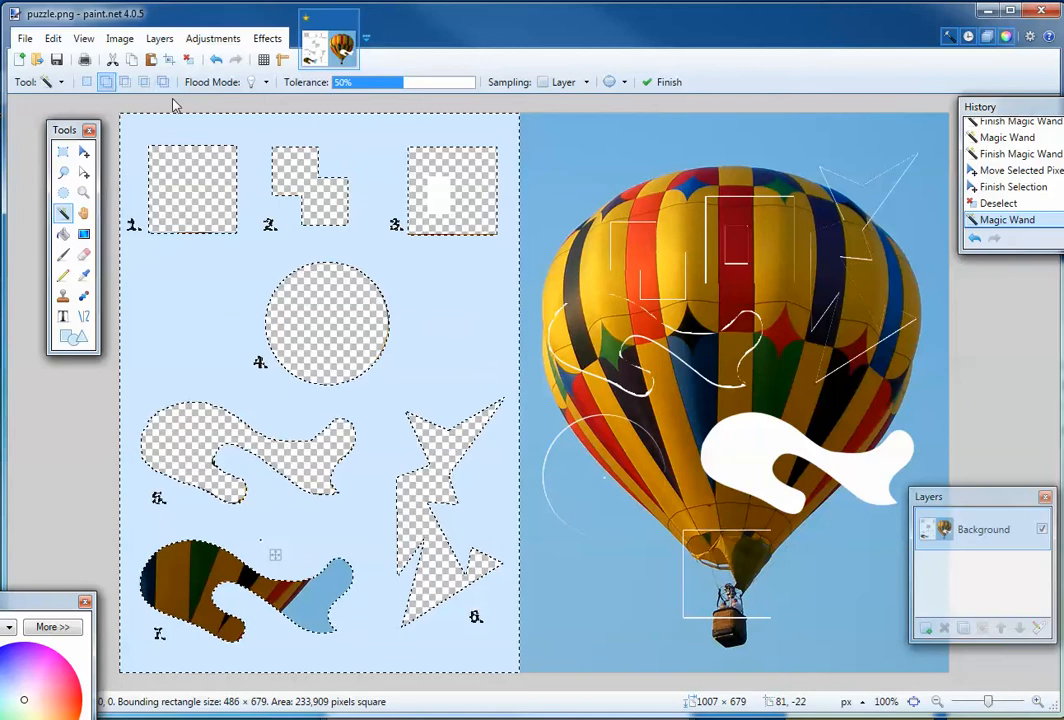
{"action": "left_click", "coordinate": [54, 40]}
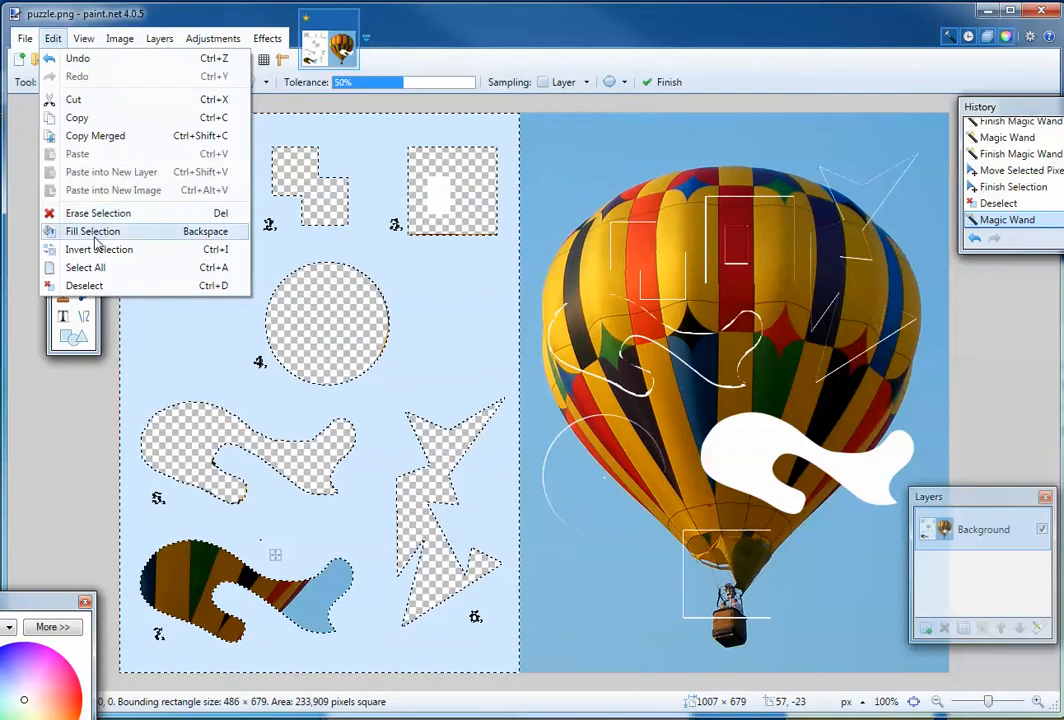
{"action": "left_click", "coordinate": [93, 250]}
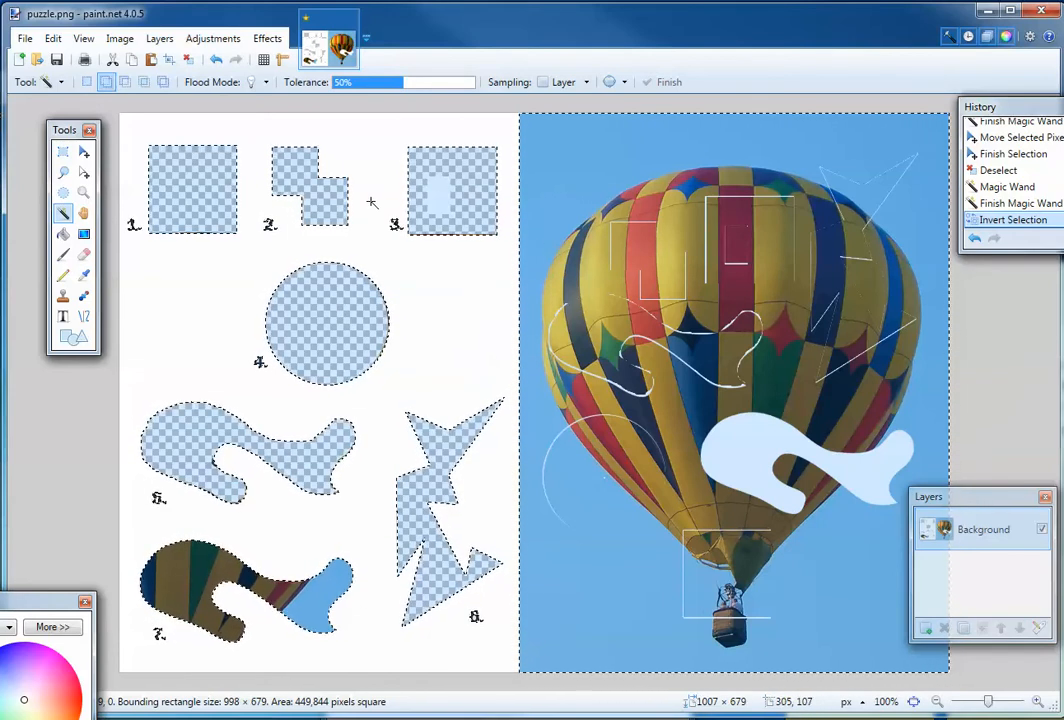
Subtract the cut-out holes, number labels and balloon picture from the selection with rectangles, leaving only piece 7 selected.
{"action": "left_click", "coordinate": [128, 85]}
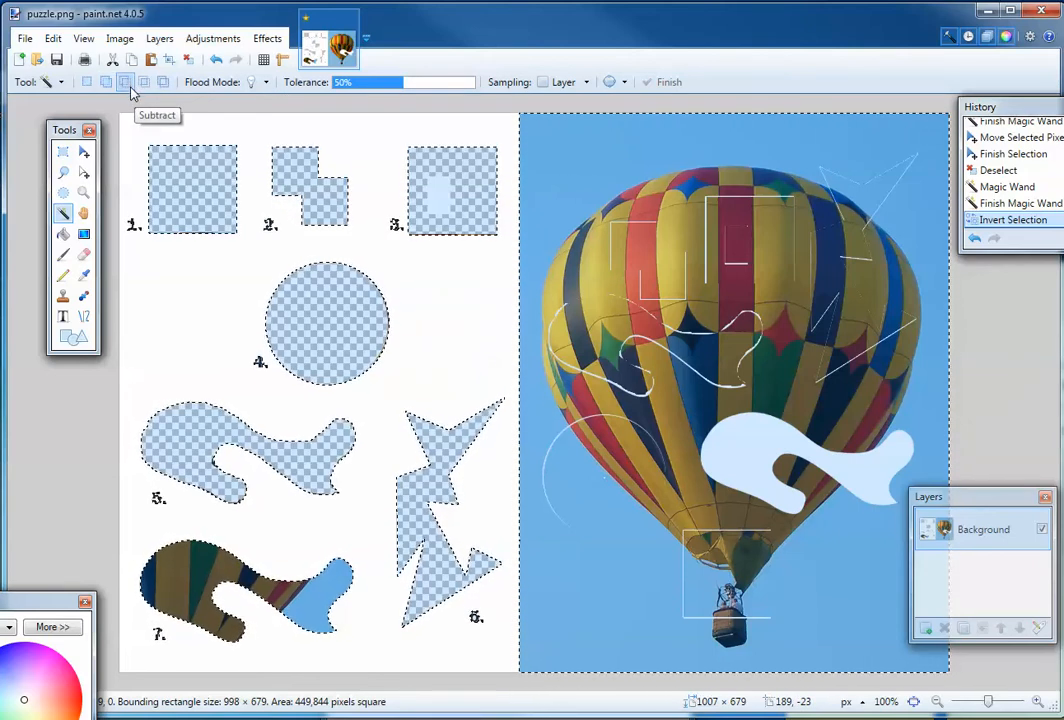
{"action": "left_click", "coordinate": [65, 155]}
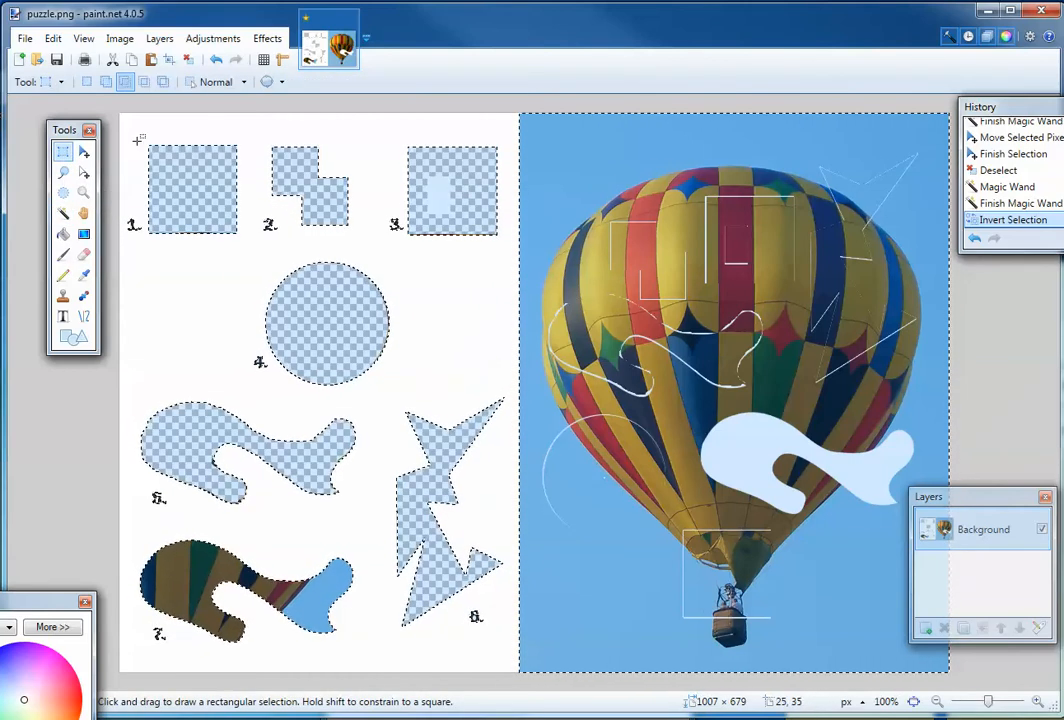
{"action": "left_click_drag", "start_coordinate": [121, 139], "coordinate": [505, 274]}
{"action": "left_click_drag", "start_coordinate": [246, 252], "coordinate": [408, 402]}
{"action": "left_click_drag", "start_coordinate": [145, 372], "coordinate": [360, 510]}
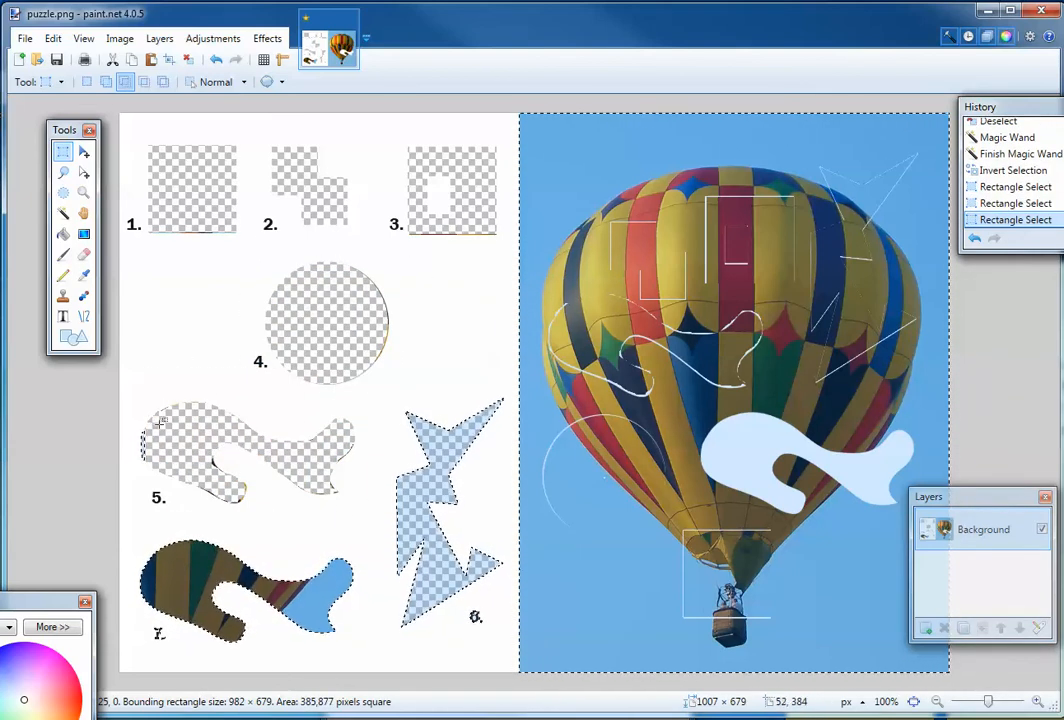
{"action": "left_click_drag", "start_coordinate": [125, 395], "coordinate": [166, 500]}
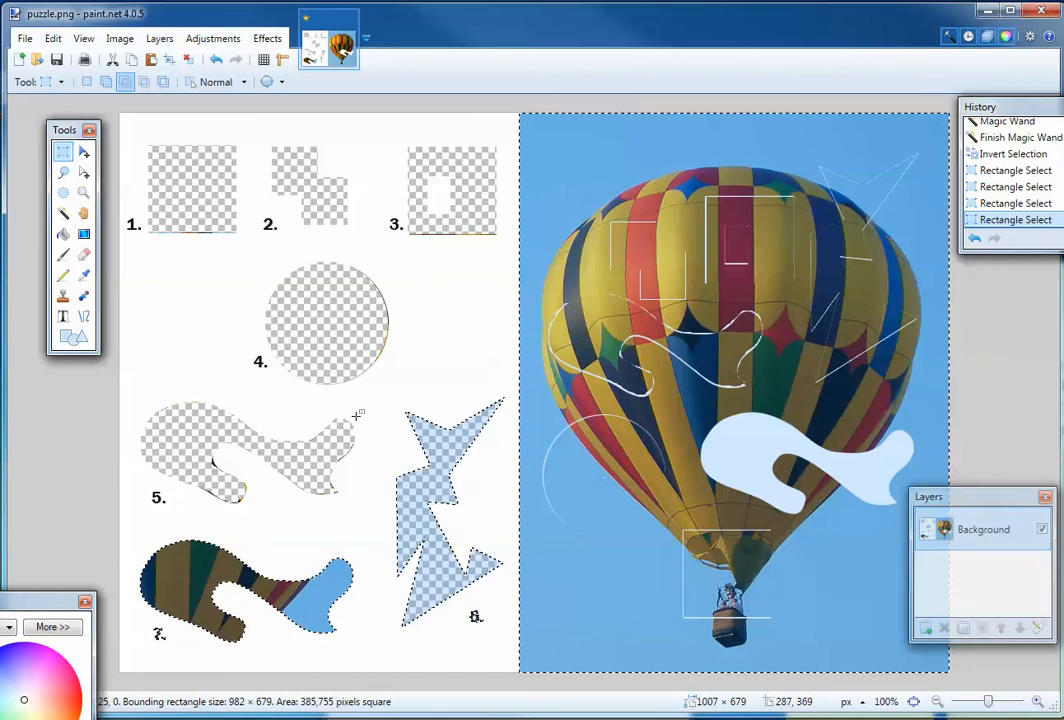
{"action": "left_click_drag", "start_coordinate": [380, 386], "coordinate": [505, 641]}
{"action": "left_click_drag", "start_coordinate": [166, 647], "coordinate": [143, 623]}
{"action": "left_click_drag", "start_coordinate": [503, 115], "coordinate": [891, 657]}
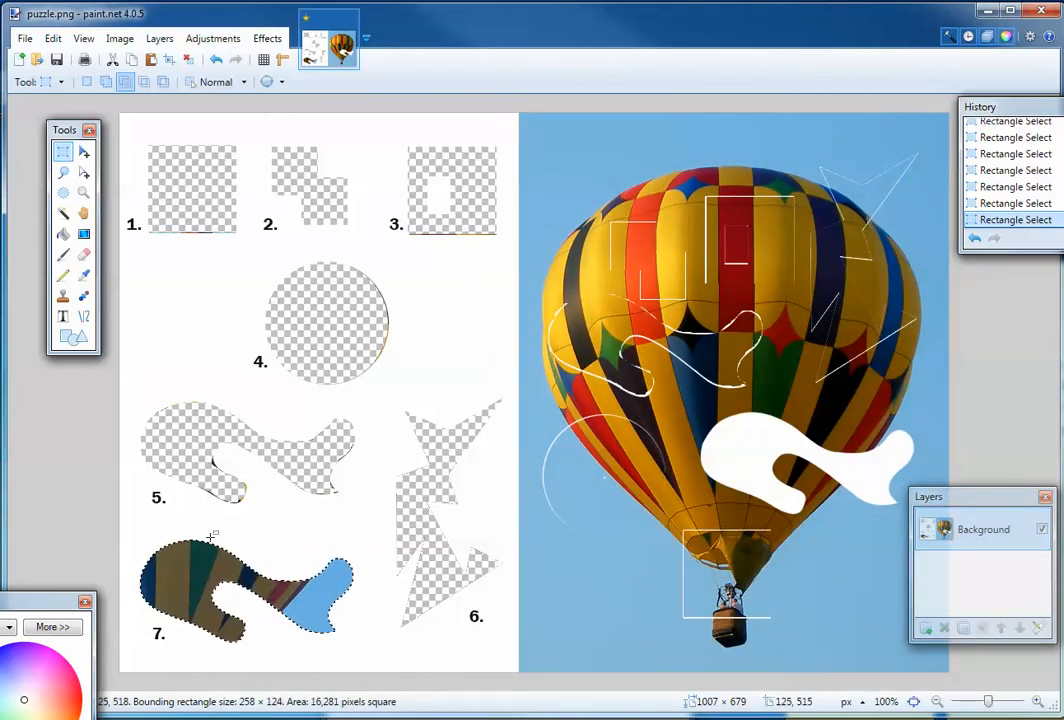
Move the selected pixels of piece 7 into the remaining curved white gap at the balloon's lower-right side.
{"action": "left_click", "coordinate": [85, 155]}
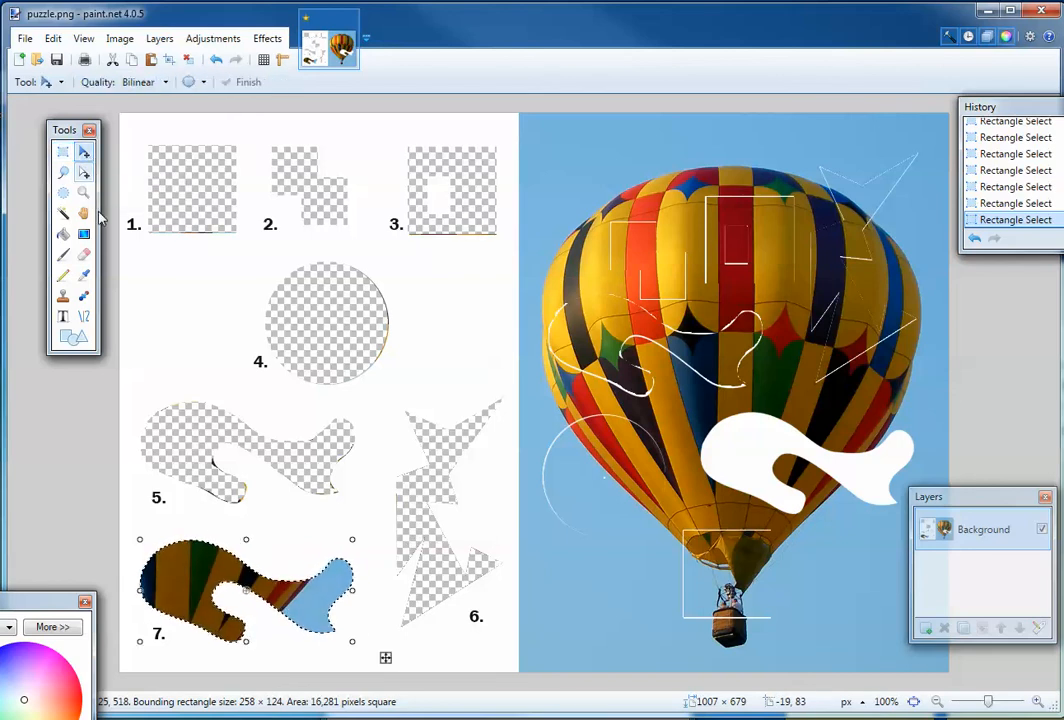
{"action": "left_click_drag", "start_coordinate": [195, 563], "coordinate": [757, 434]}
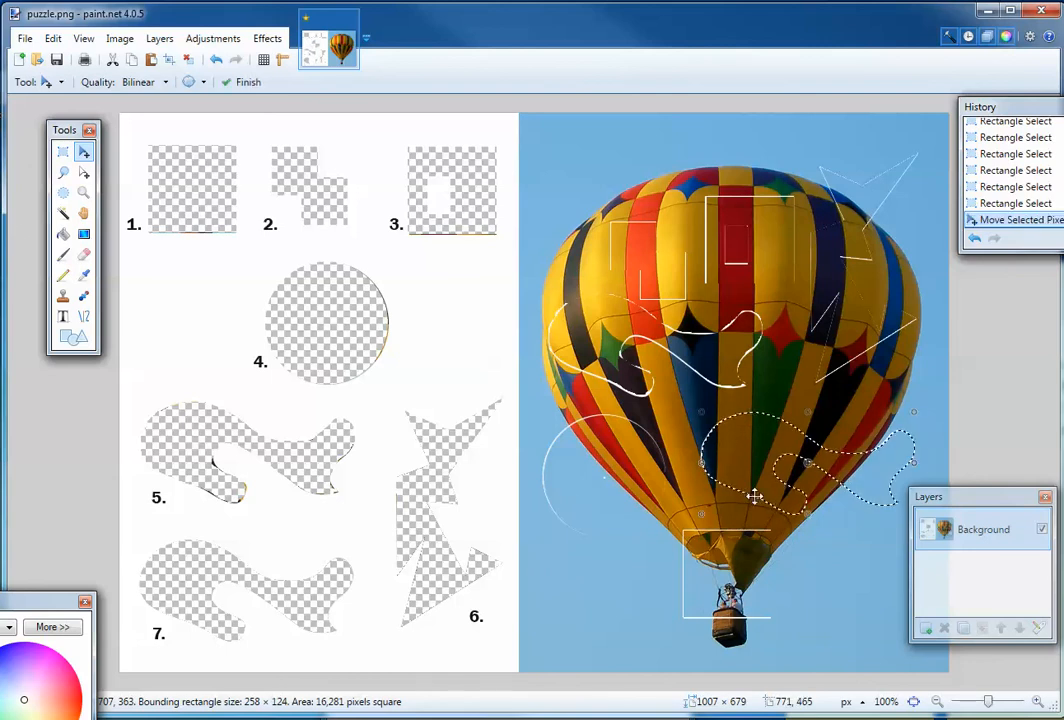